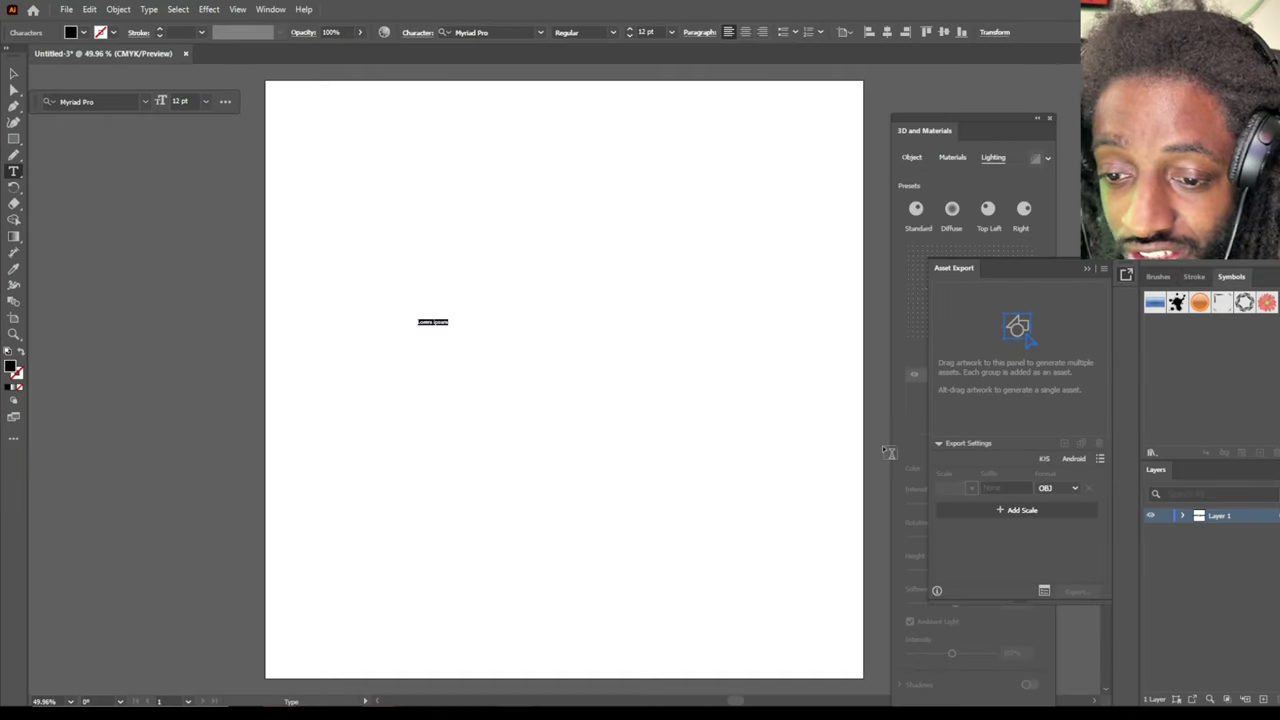
Type 'chiworld', scale the text object up, then retype it as uppercase 'CHIWORLD'.
{"action": "type", "text": "a"}
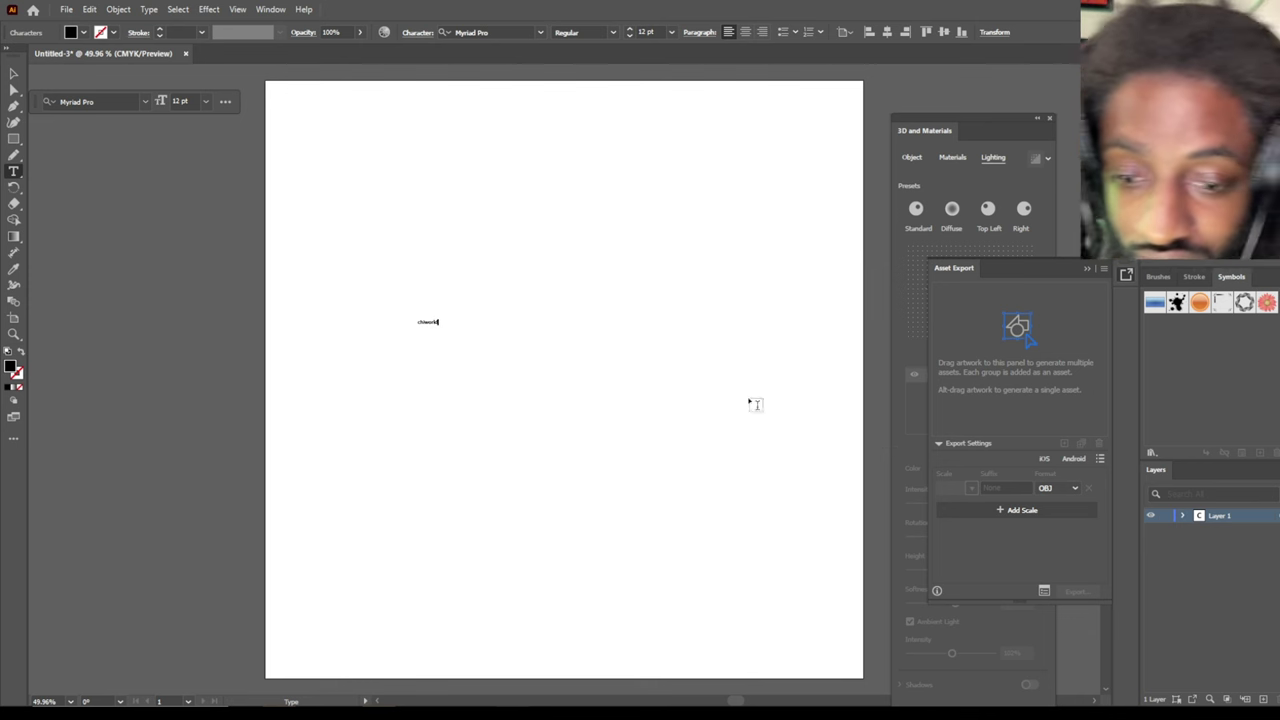
{"action": "left_click", "coordinate": [14, 73]}
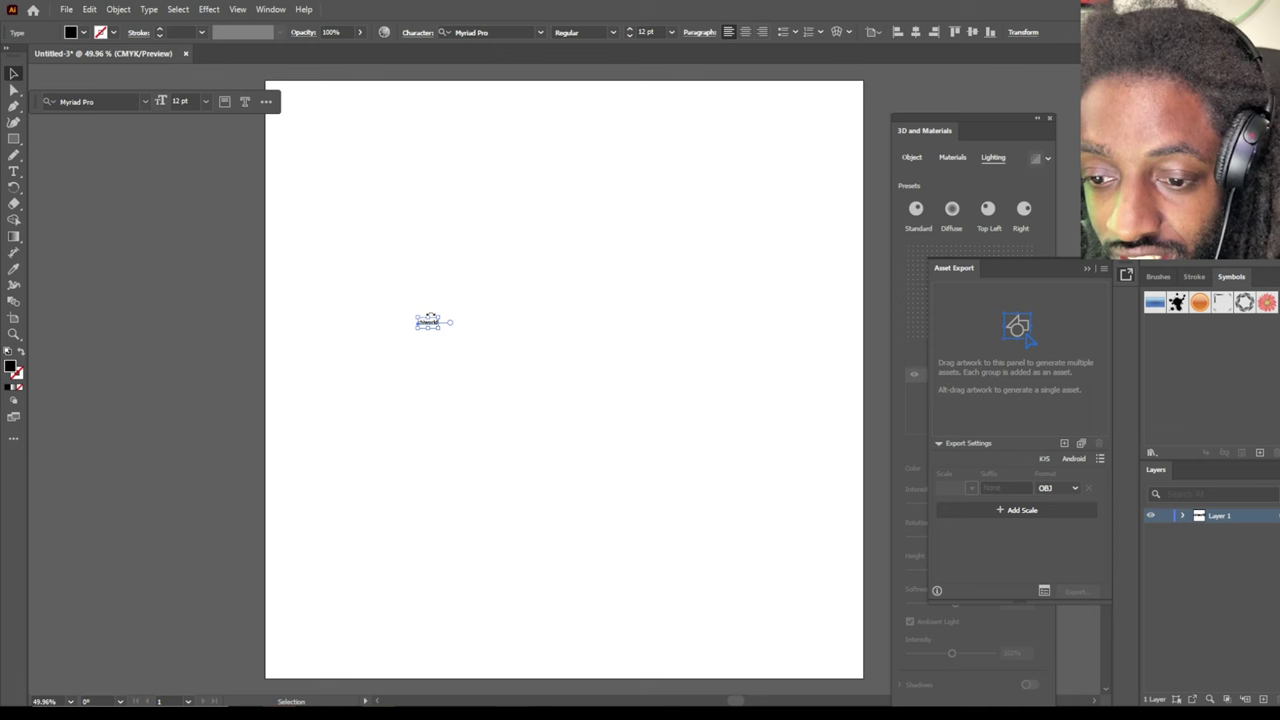
{"action": "left_click_drag", "start_coordinate": [440, 316], "coordinate": [591, 400]}
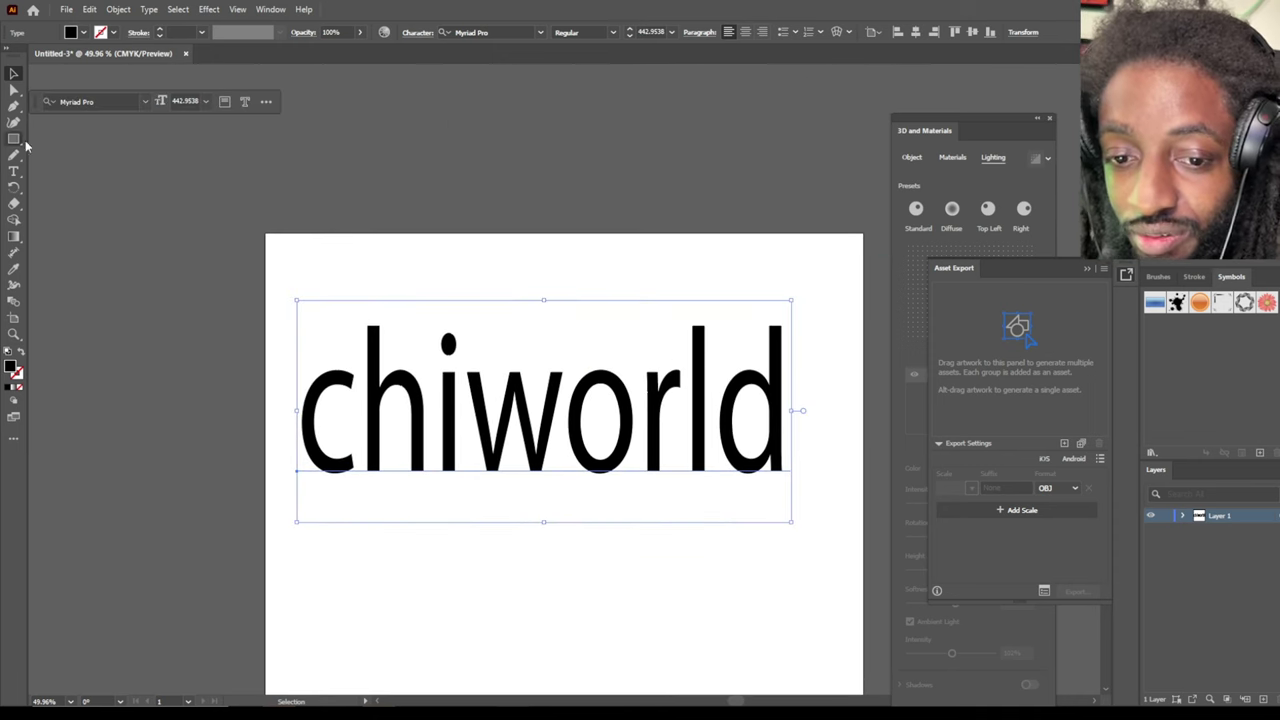
{"action": "left_click", "coordinate": [25, 174]}
{"action": "left_click", "coordinate": [466, 369]}
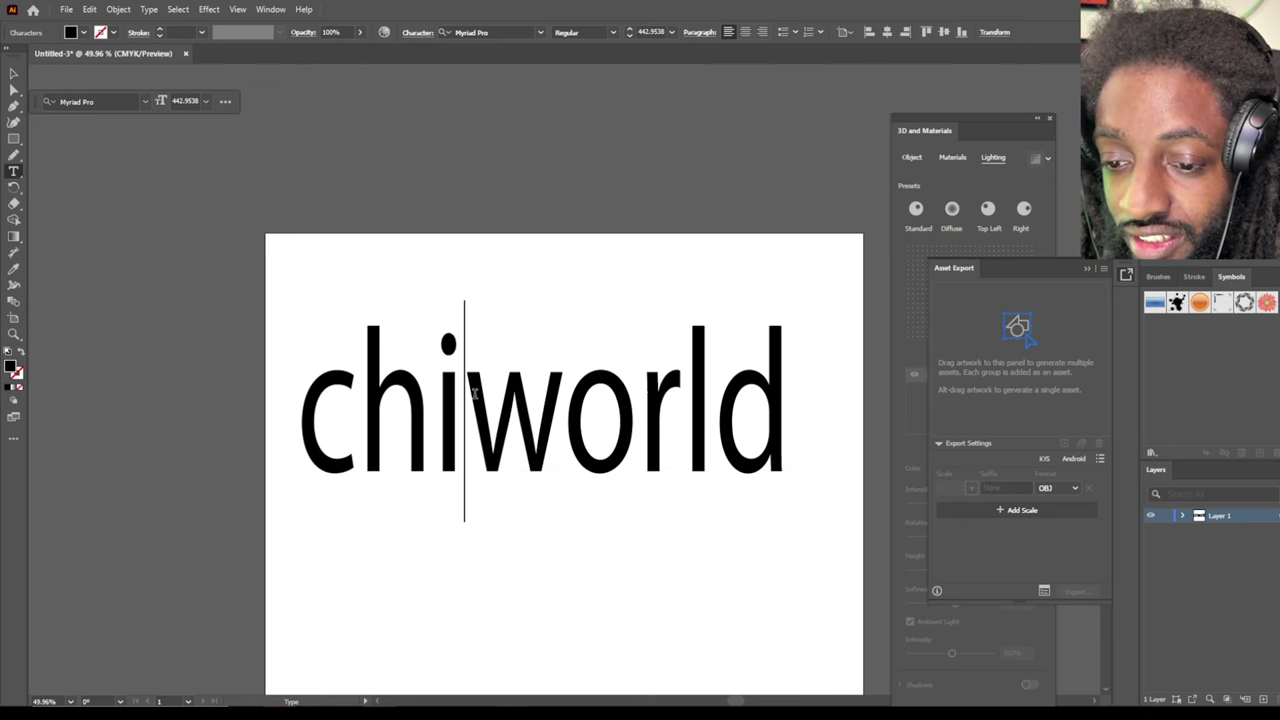
{"action": "key", "text": "ctrl+a"}
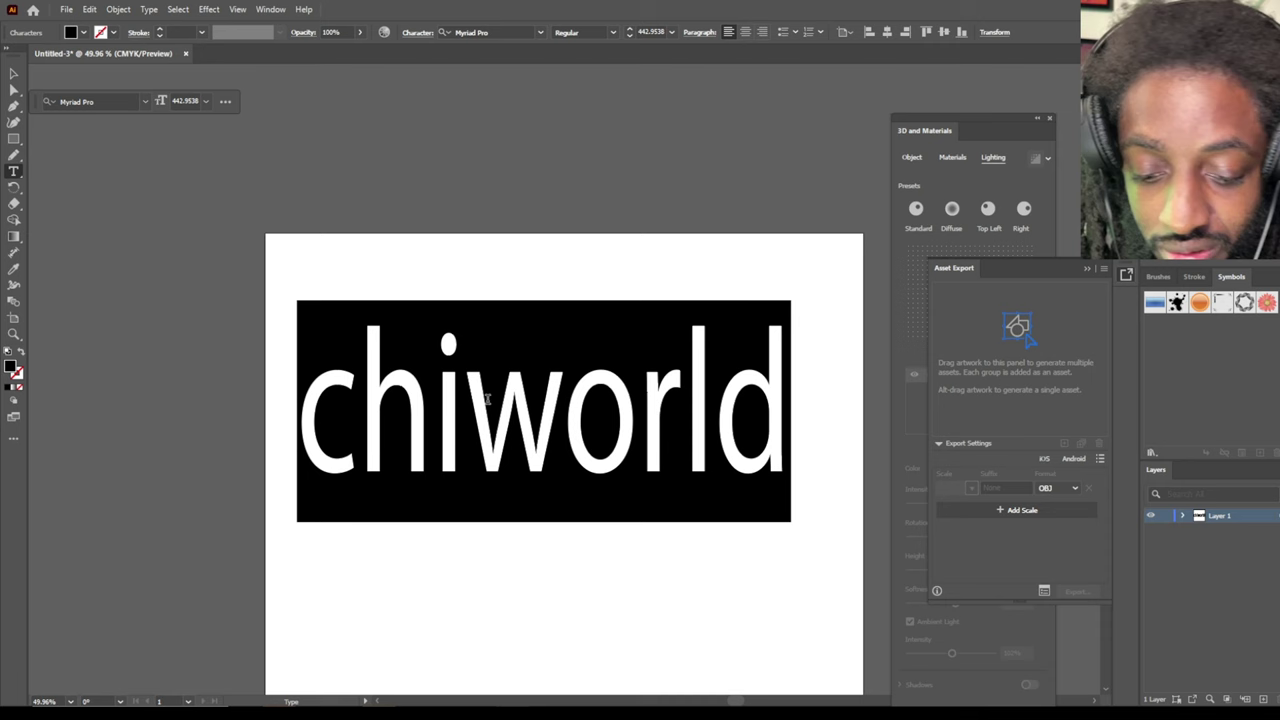
{"action": "type", "text": "CHI"}
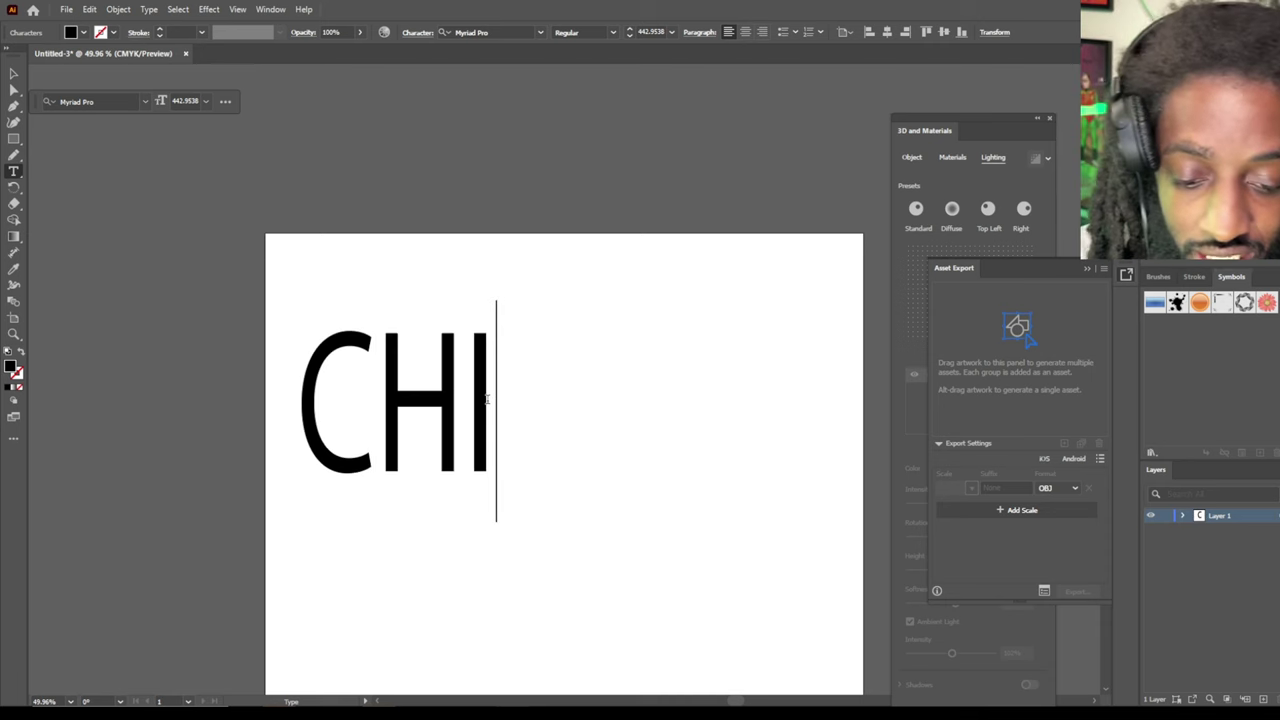
{"action": "type", "text": "WORLD"}
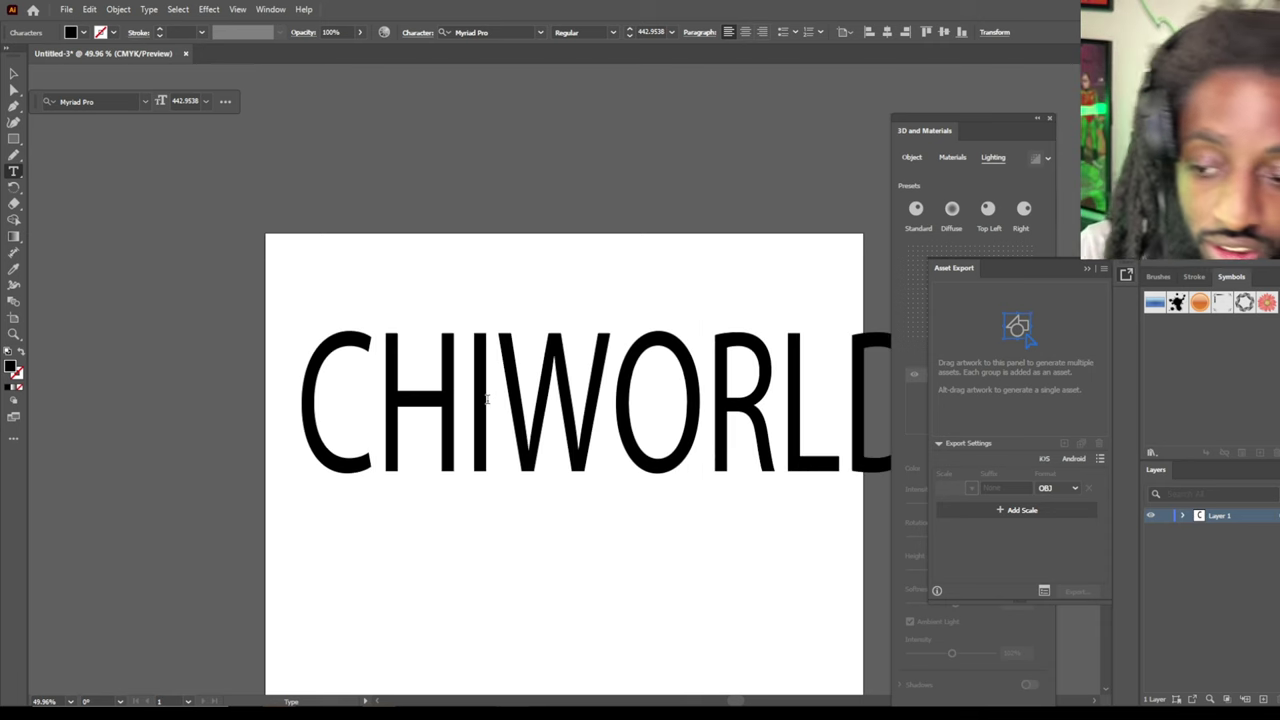
Set the CHIWORLD text in the gothic Revover DEMO font and reposition it.
{"action": "left_click", "coordinate": [13, 76]}
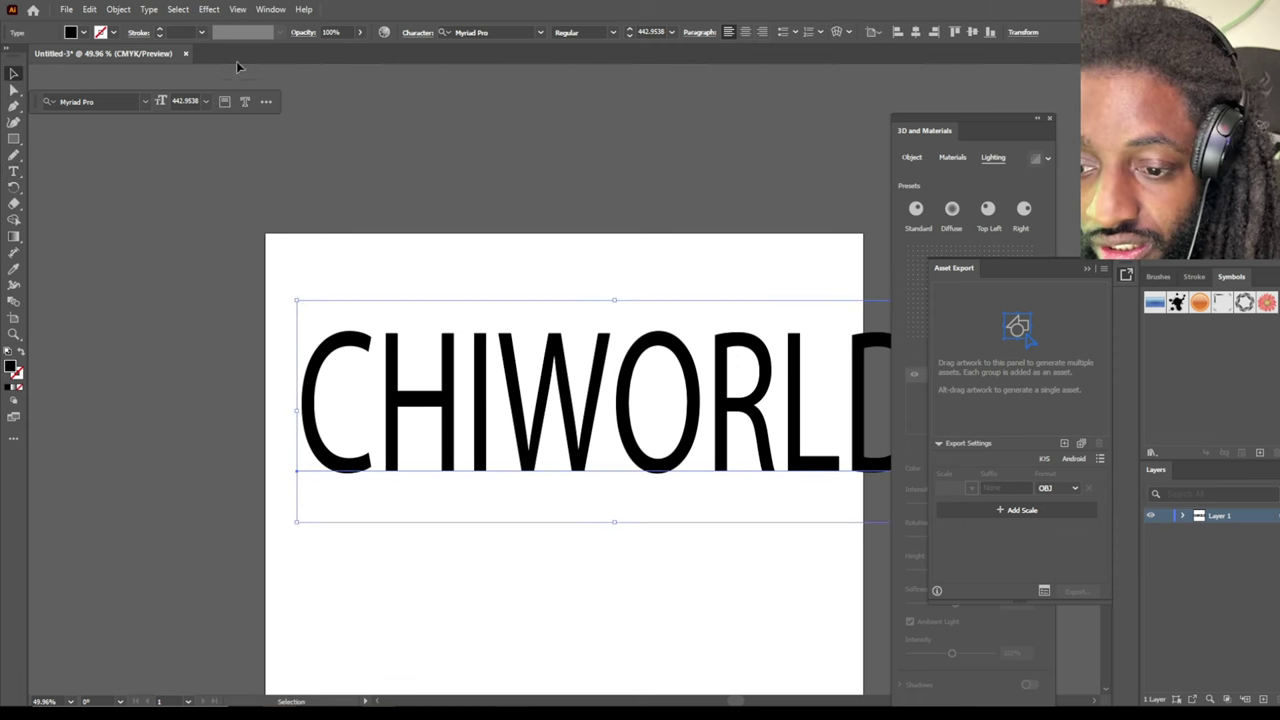
{"action": "left_click", "coordinate": [460, 36]}
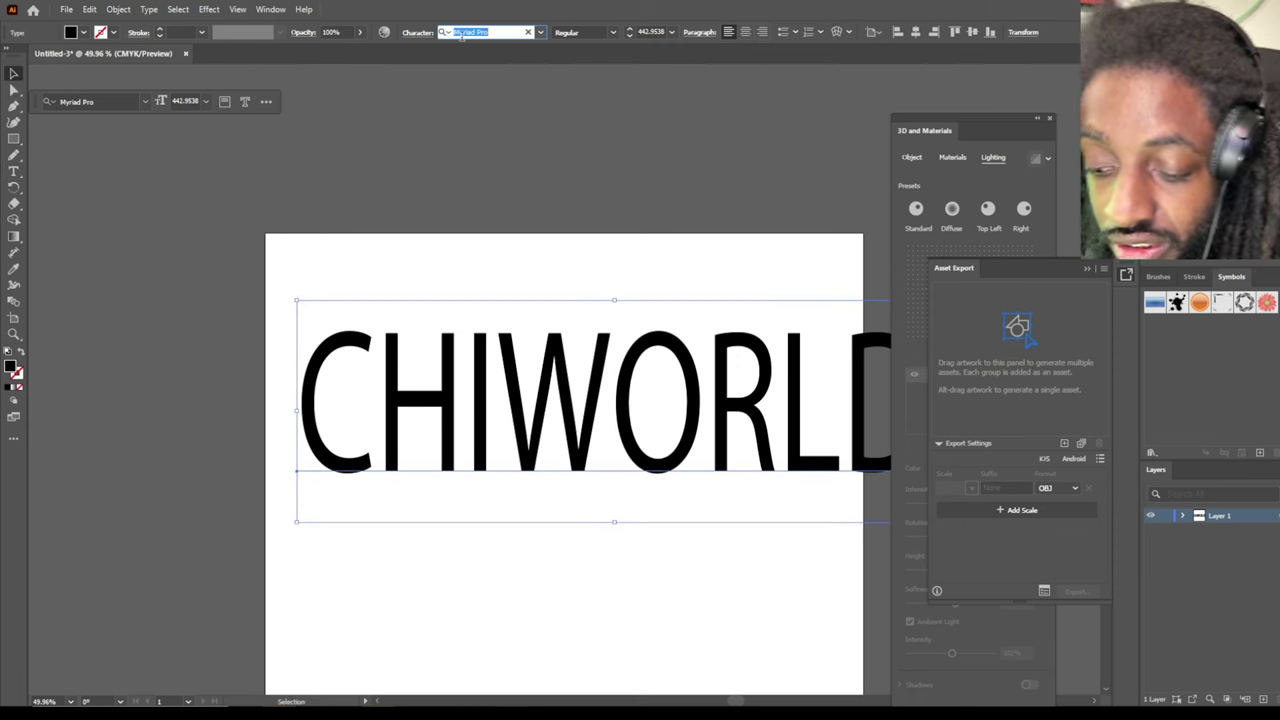
{"action": "key", "text": "Down"}
{"action": "key", "text": "Down"}
{"action": "key", "text": "Down"}
{"action": "key", "text": "Down"}
{"action": "key", "text": "Down"}
{"action": "key", "text": "Down"}
{"action": "key", "text": "Down"}
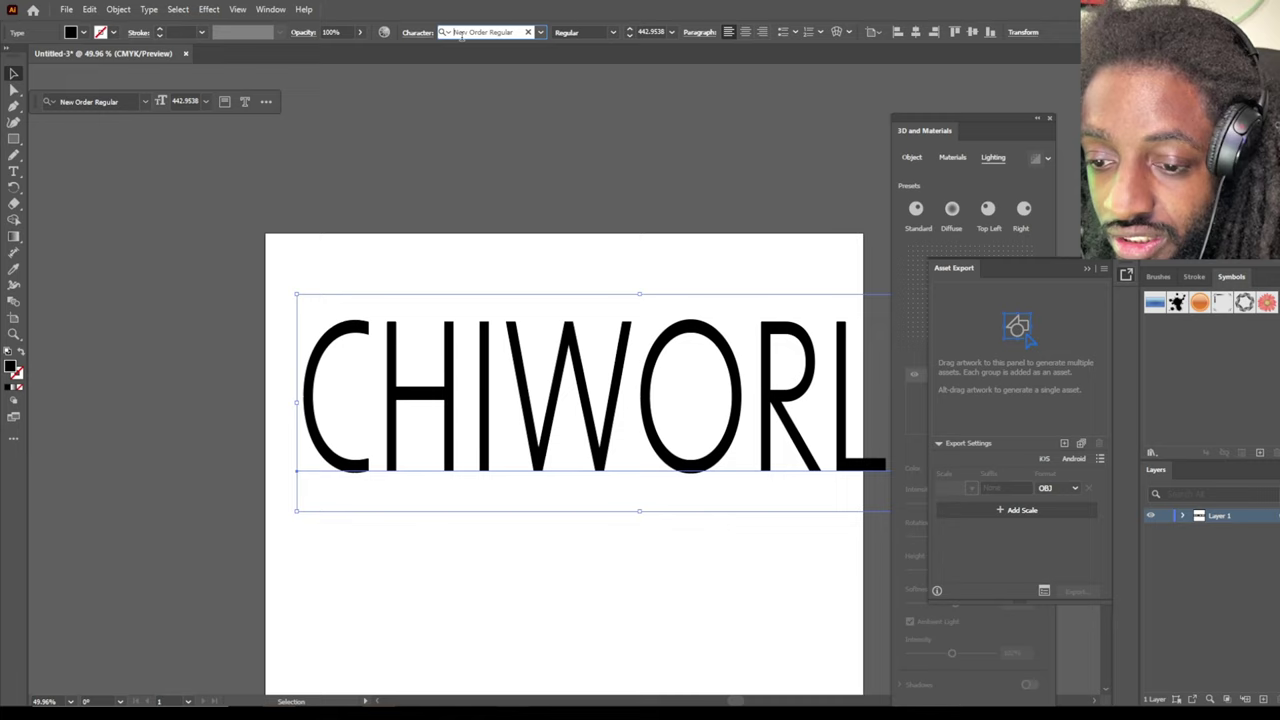
{"action": "key", "text": "Down"}
{"action": "key", "text": "Down"}
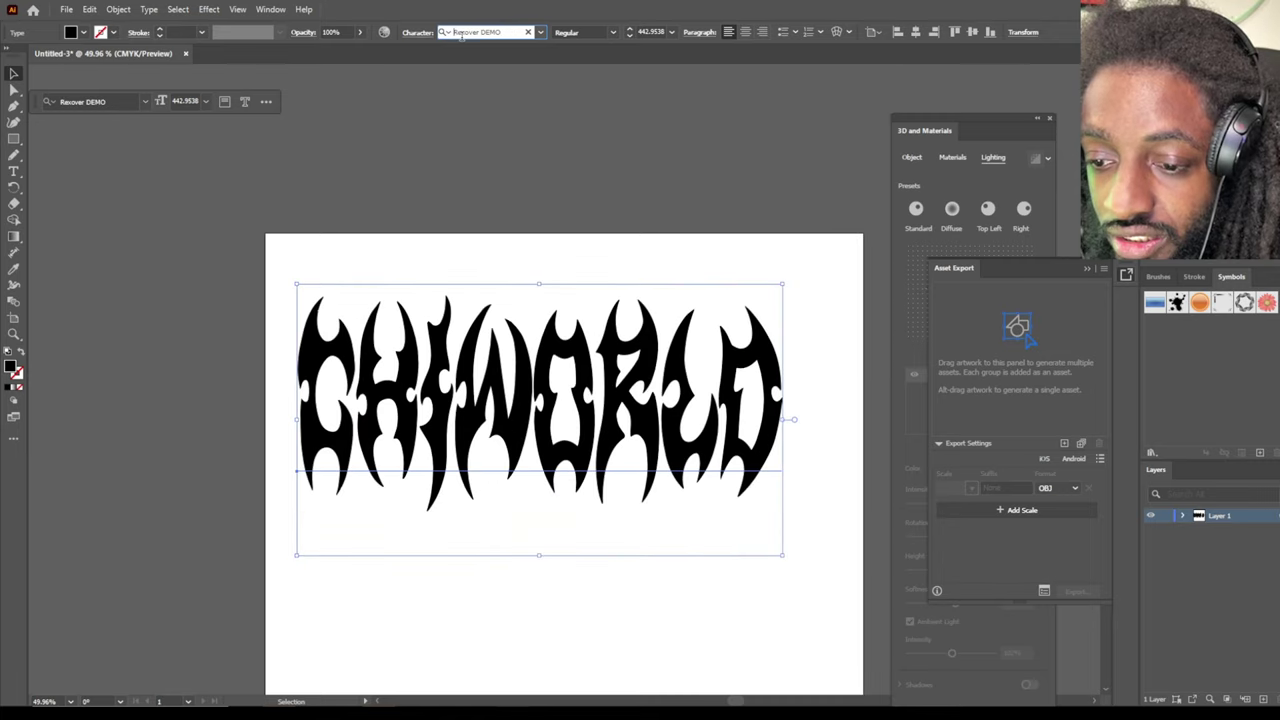
{"action": "left_click", "coordinate": [165, 173]}
{"action": "scroll", "coordinate": [300, 220], "scroll_direction": "down", "scroll_amount": 1}
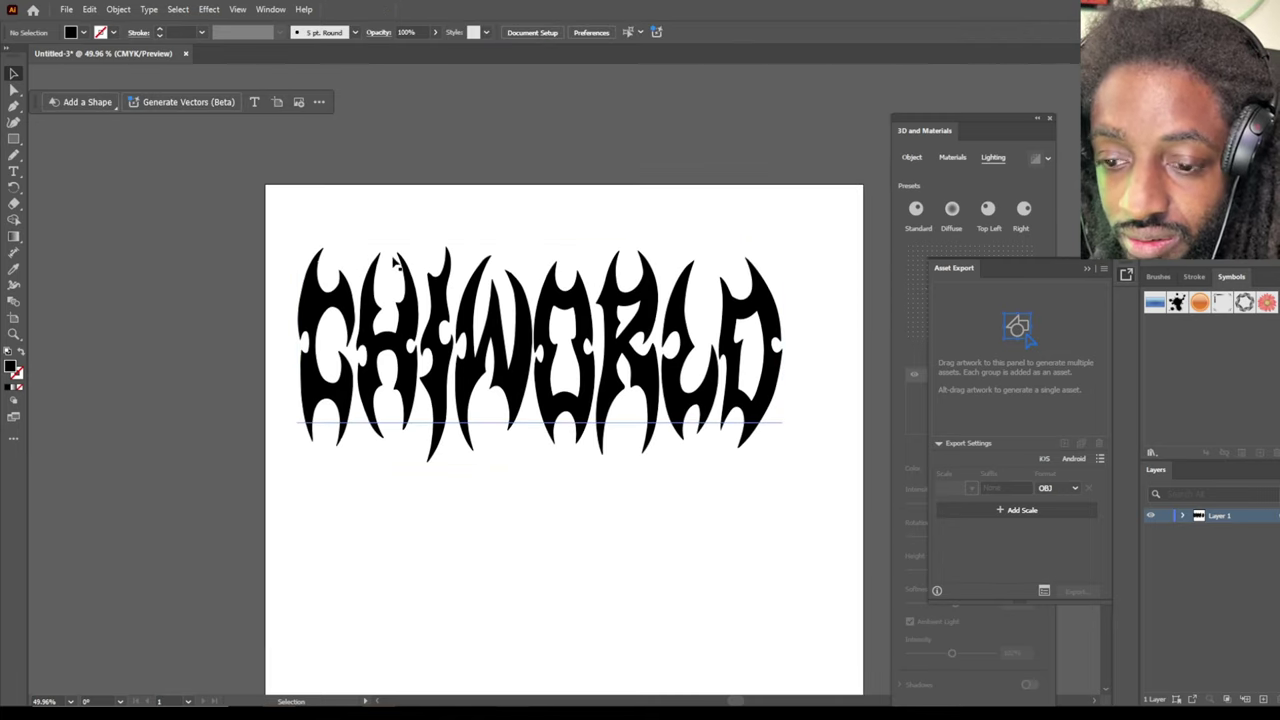
{"action": "left_click_drag", "start_coordinate": [505, 300], "coordinate": [533, 379]}
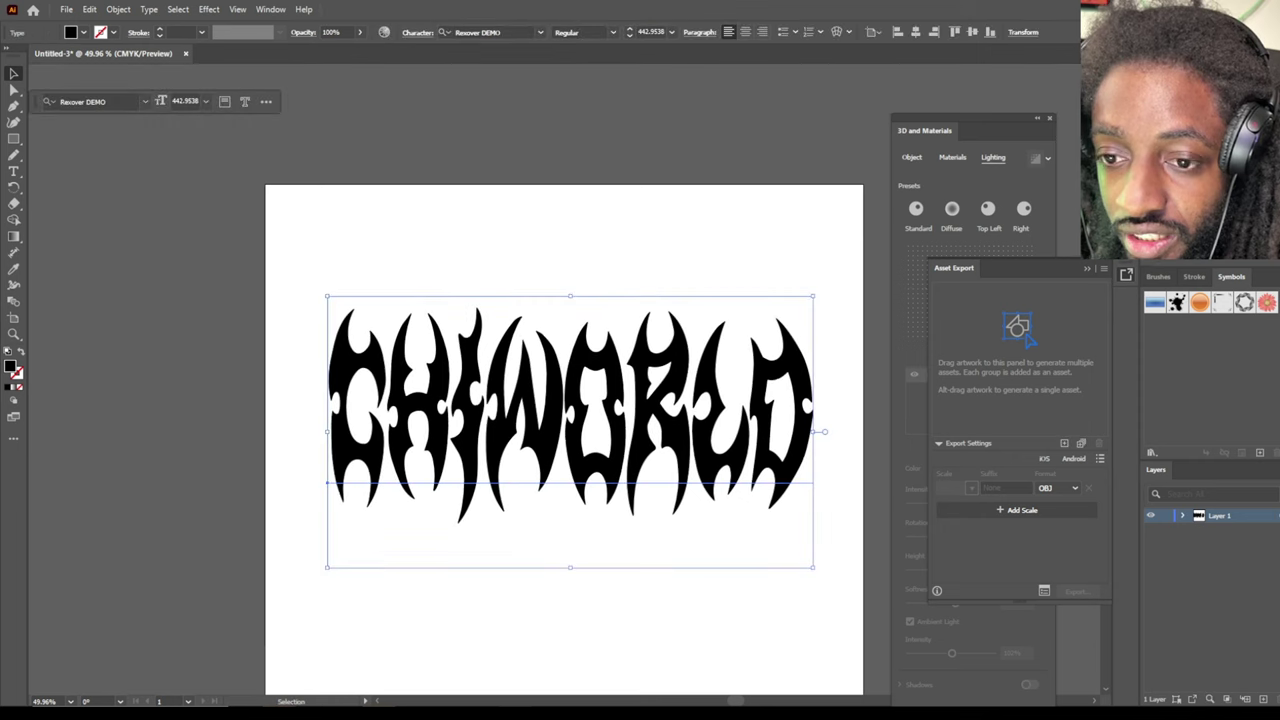
Try the Inflate 3D effect on CHIWORLD, undo it, and fill the lettering red.
{"action": "left_click", "coordinate": [209, 9]}
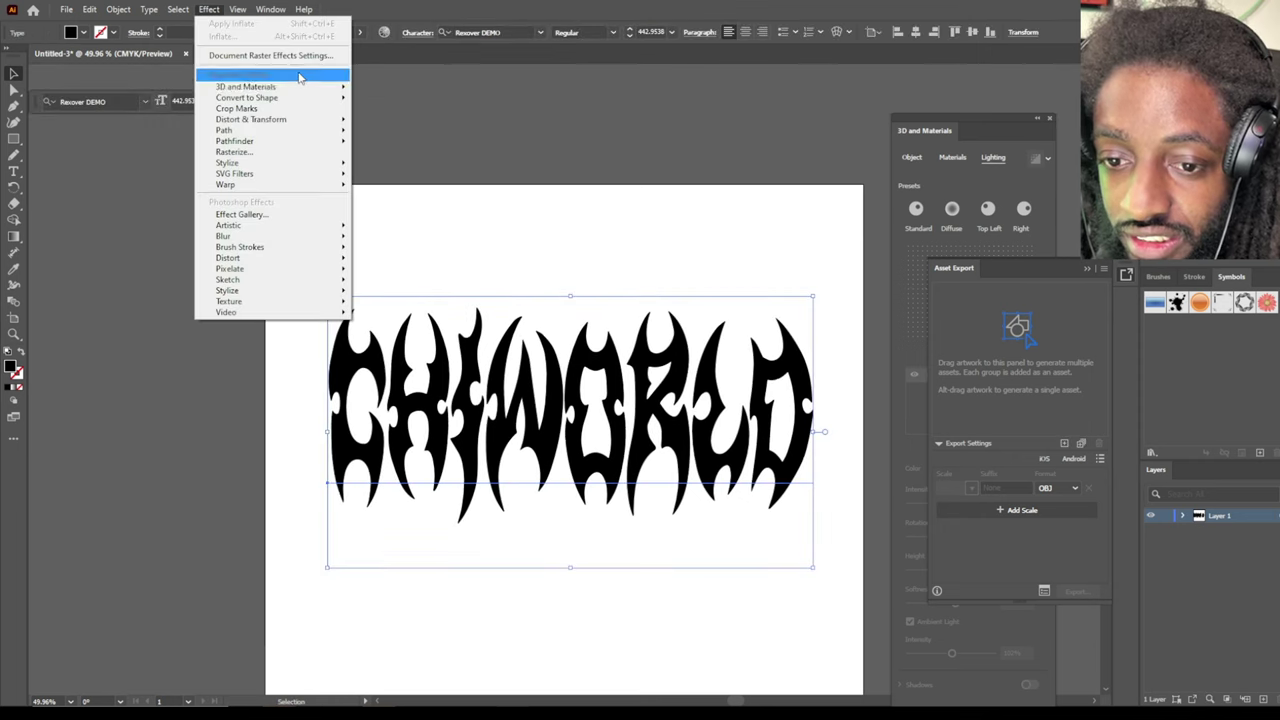
{"action": "mouse_move", "coordinate": [310, 90]}
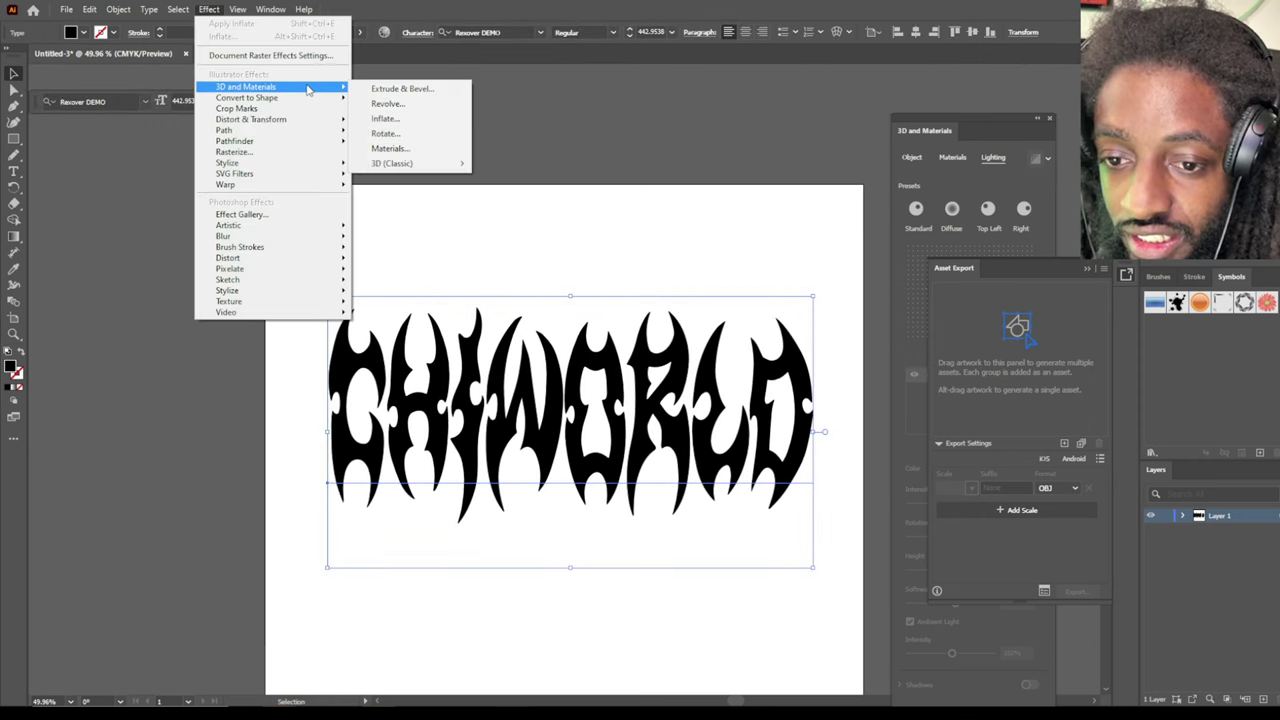
{"action": "left_click", "coordinate": [427, 121]}
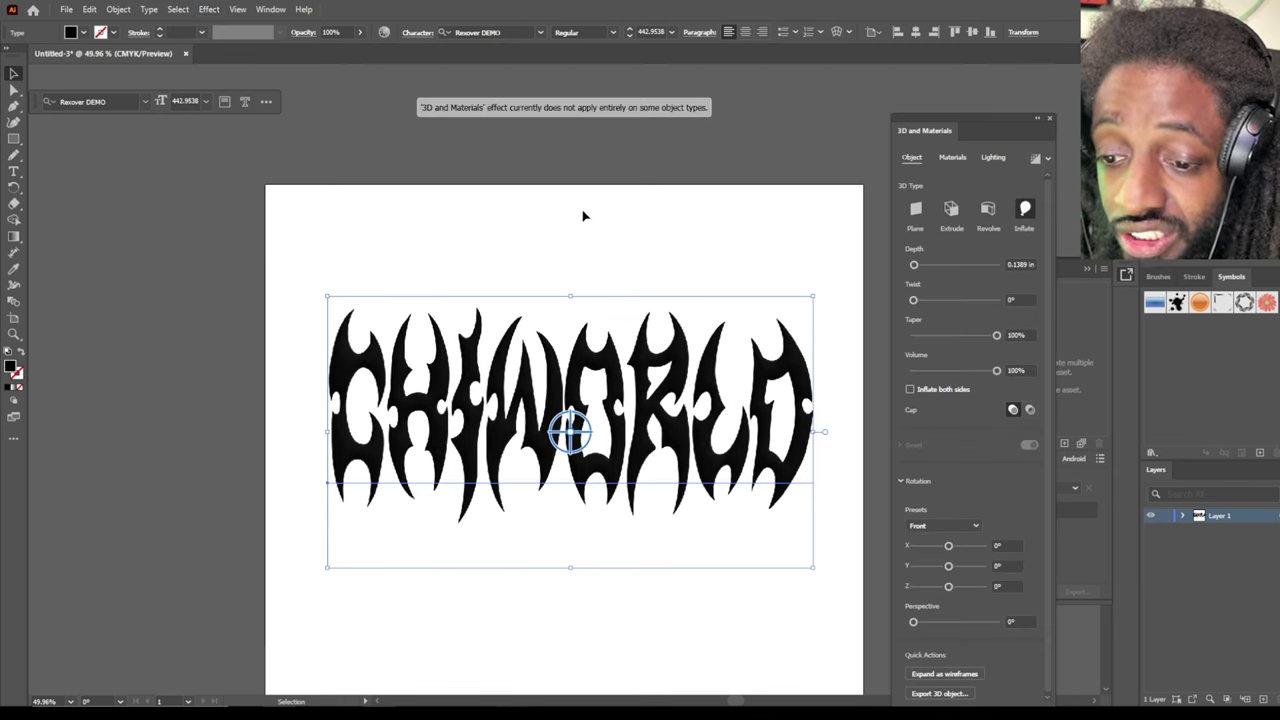
{"action": "left_click", "coordinate": [358, 196]}
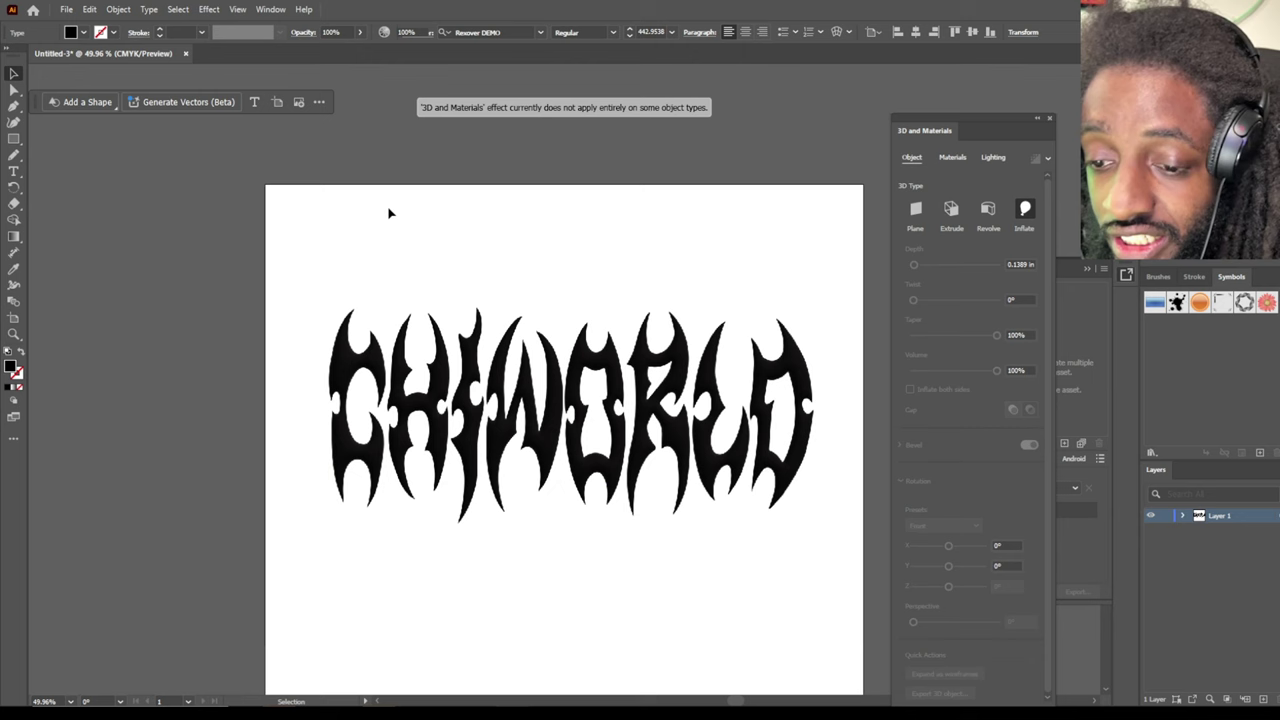
{"action": "key", "text": "ctrl+z"}
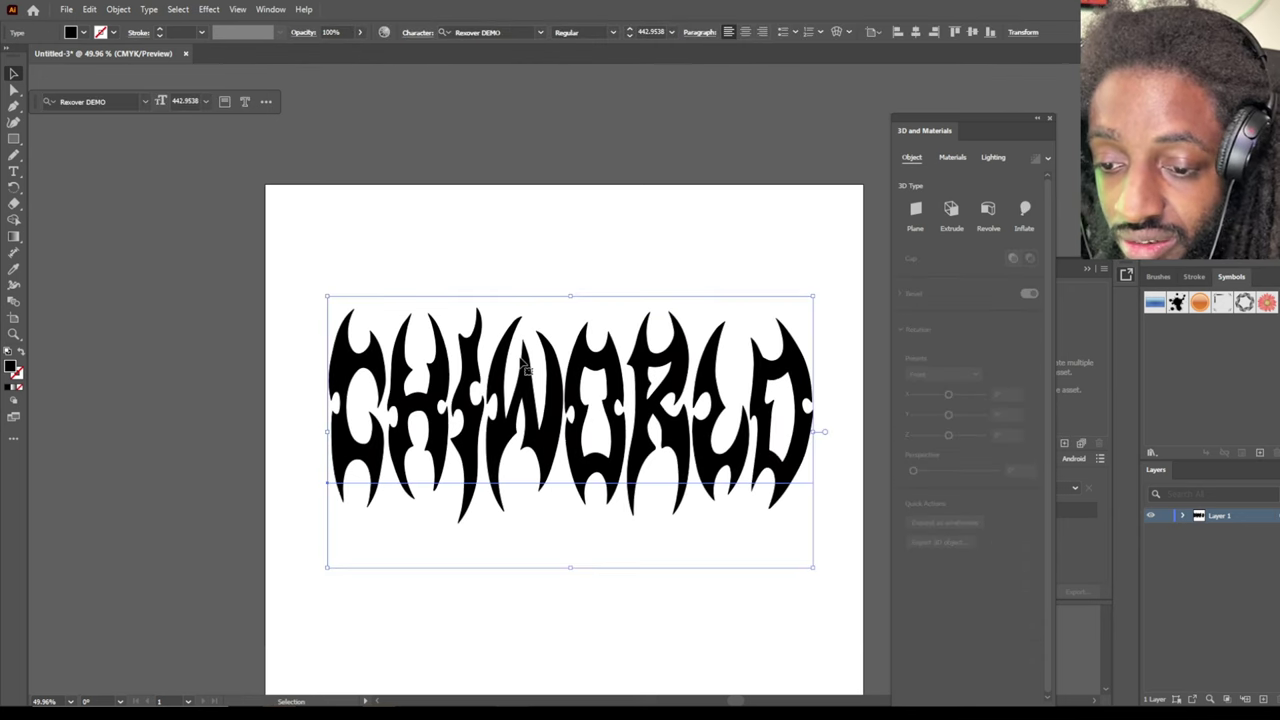
{"action": "key", "text": "ctrl+z"}
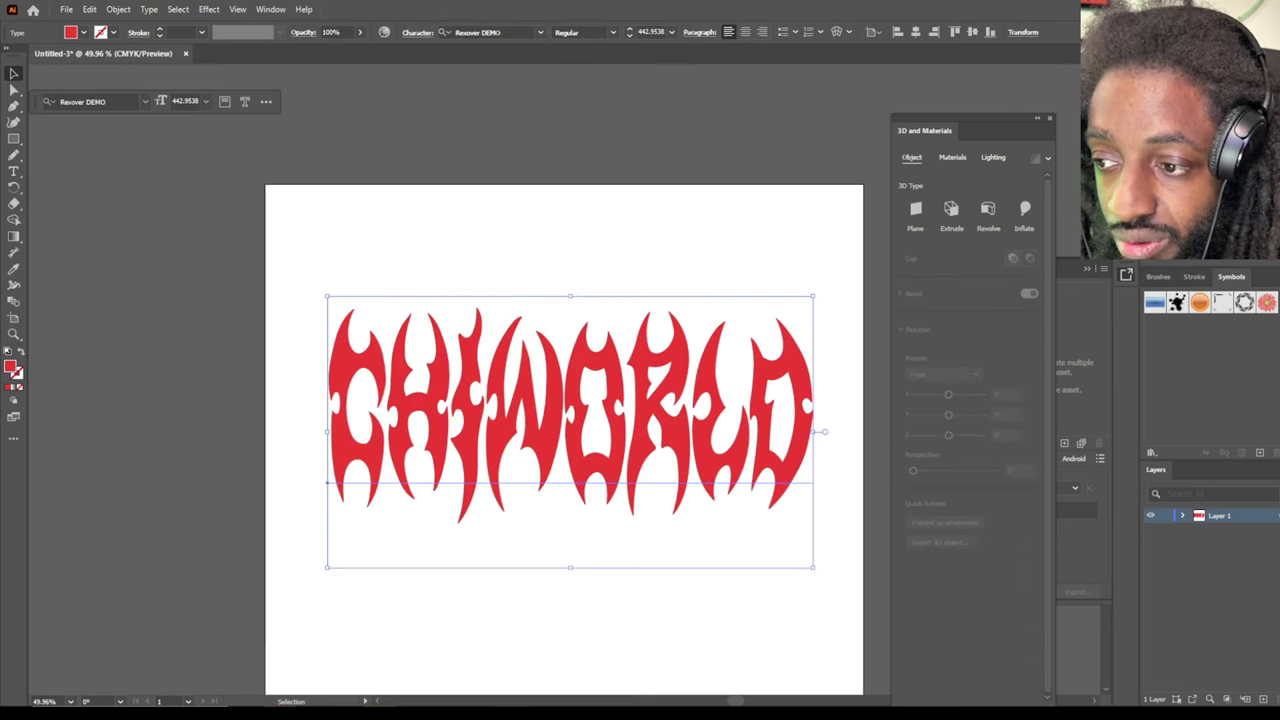
Apply the 3D and Materials Inflate effect to the red CHIWORLD text.
{"action": "left_click", "coordinate": [209, 9]}
{"action": "mouse_move", "coordinate": [250, 87]}
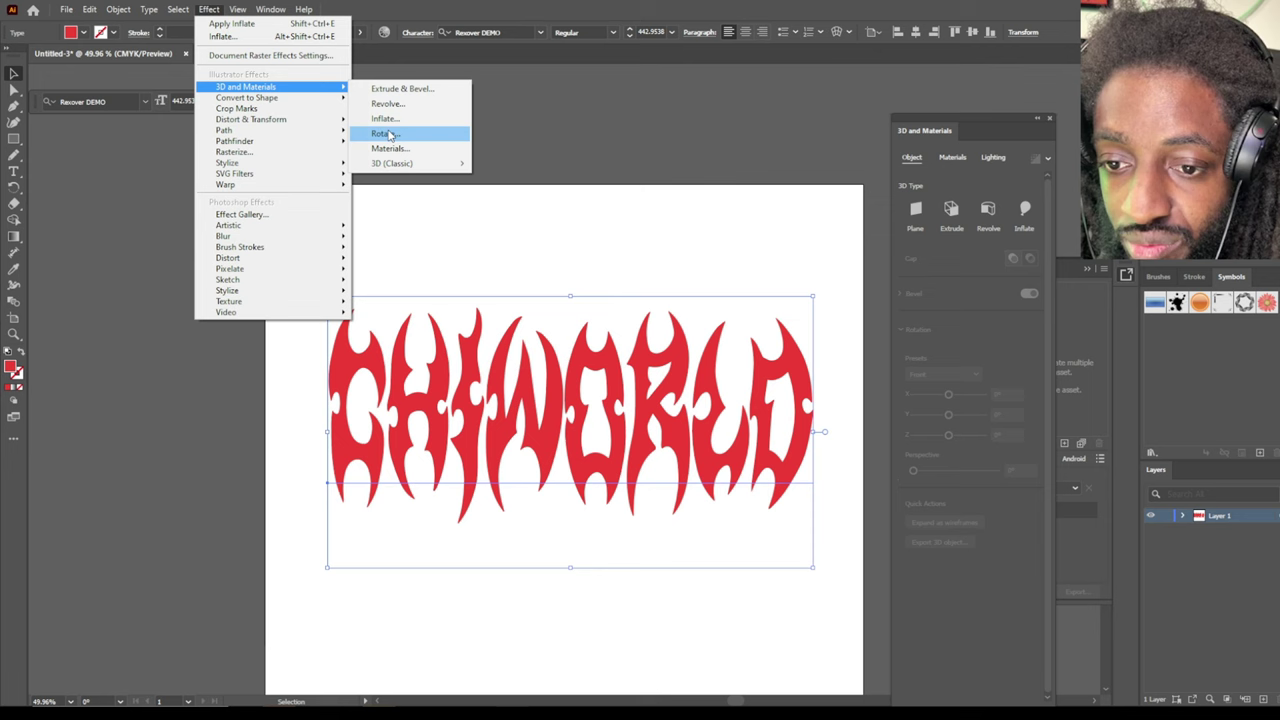
{"action": "left_click", "coordinate": [398, 119]}
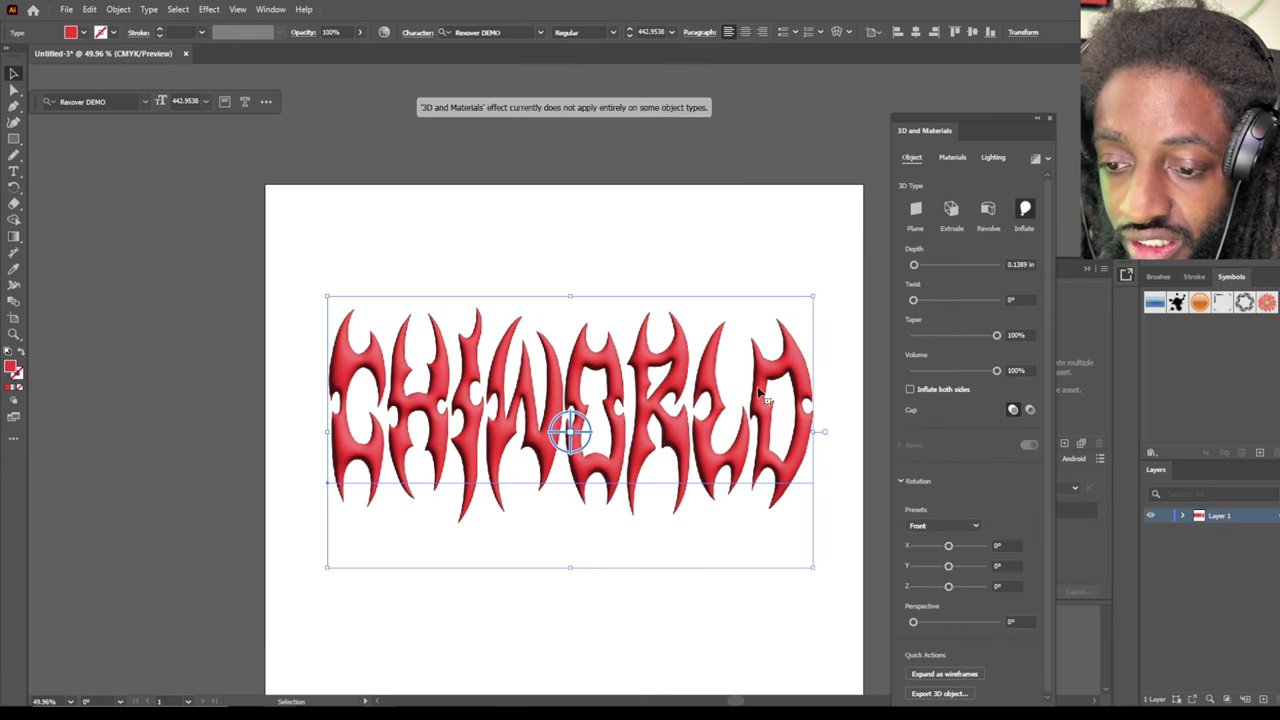
{"action": "scroll", "coordinate": [866, 418], "scroll_direction": "down", "scroll_amount": 1}
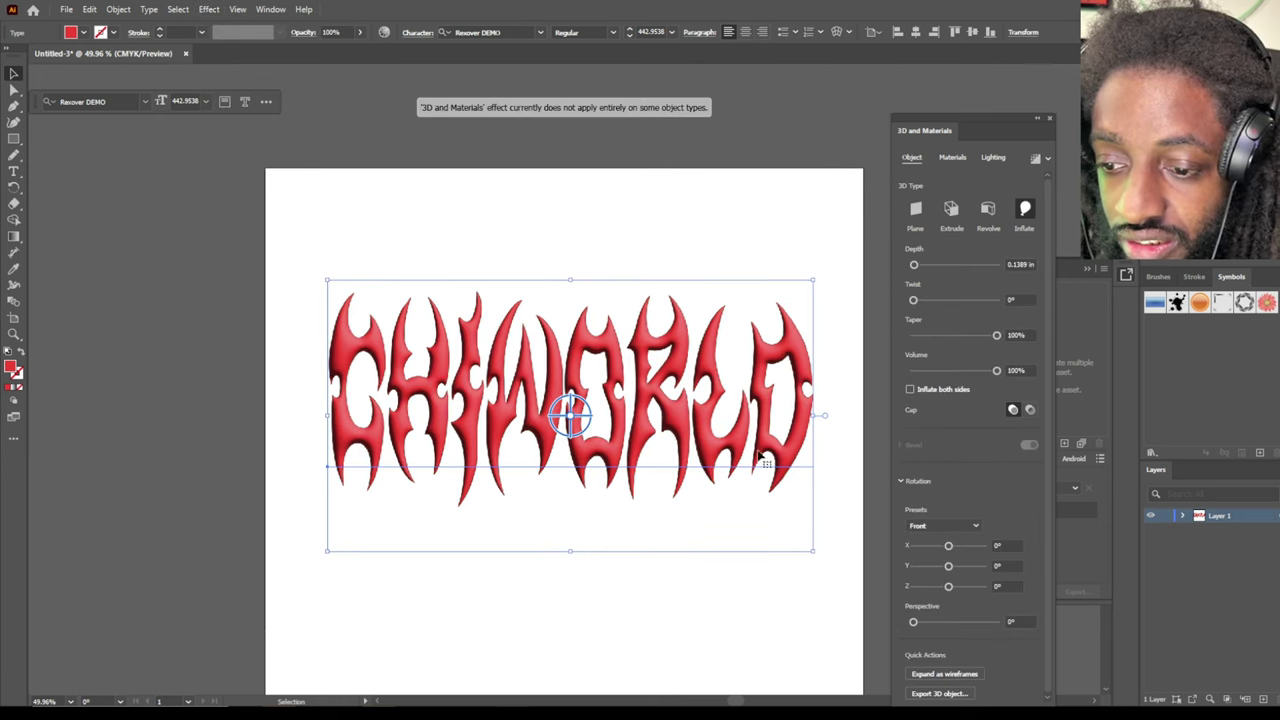
{"action": "scroll", "coordinate": [766, 455], "scroll_direction": "down", "scroll_amount": 4}
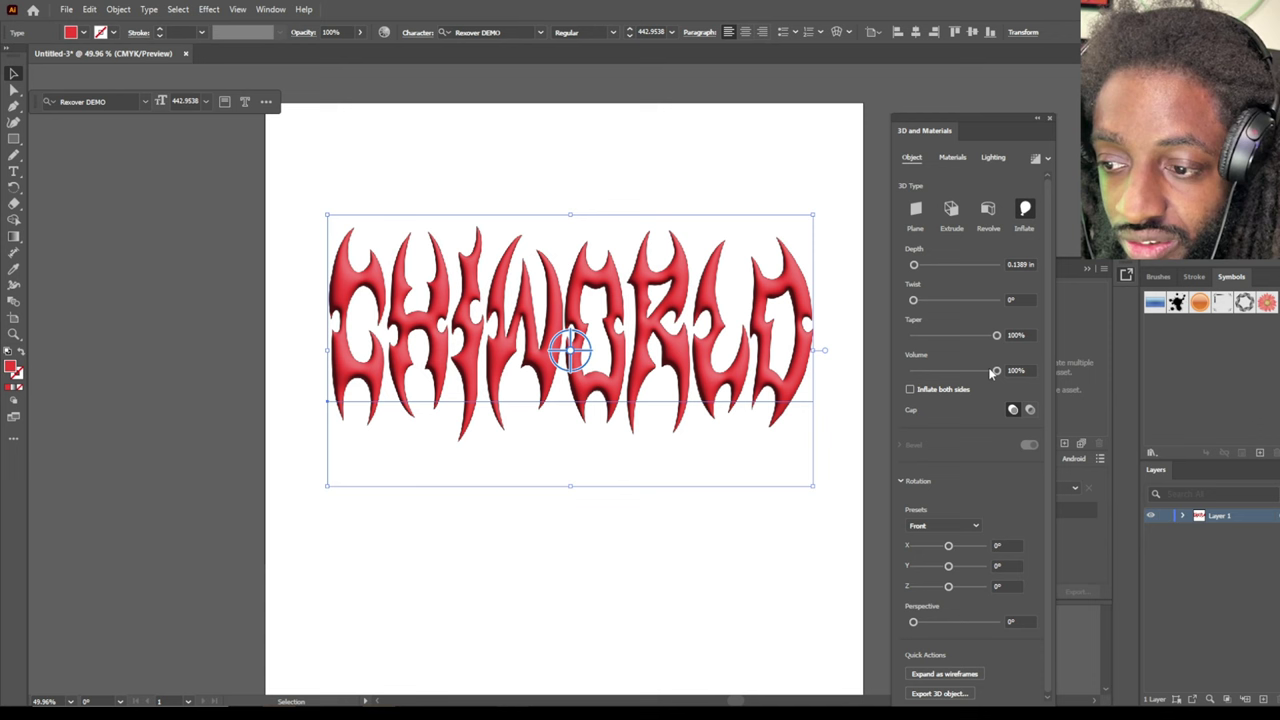
Move the light to the upper left, at -140.711° rotation and 41.783° height.
{"action": "left_click", "coordinate": [950, 159]}
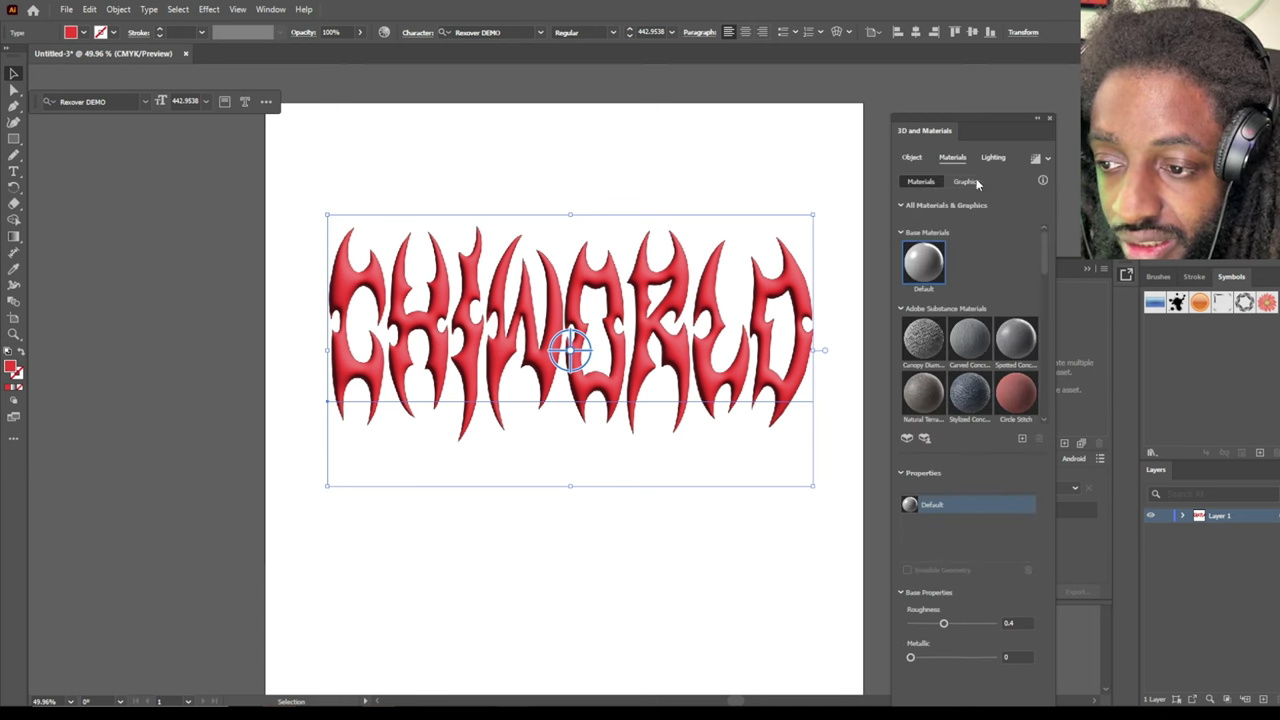
{"action": "left_click", "coordinate": [991, 160]}
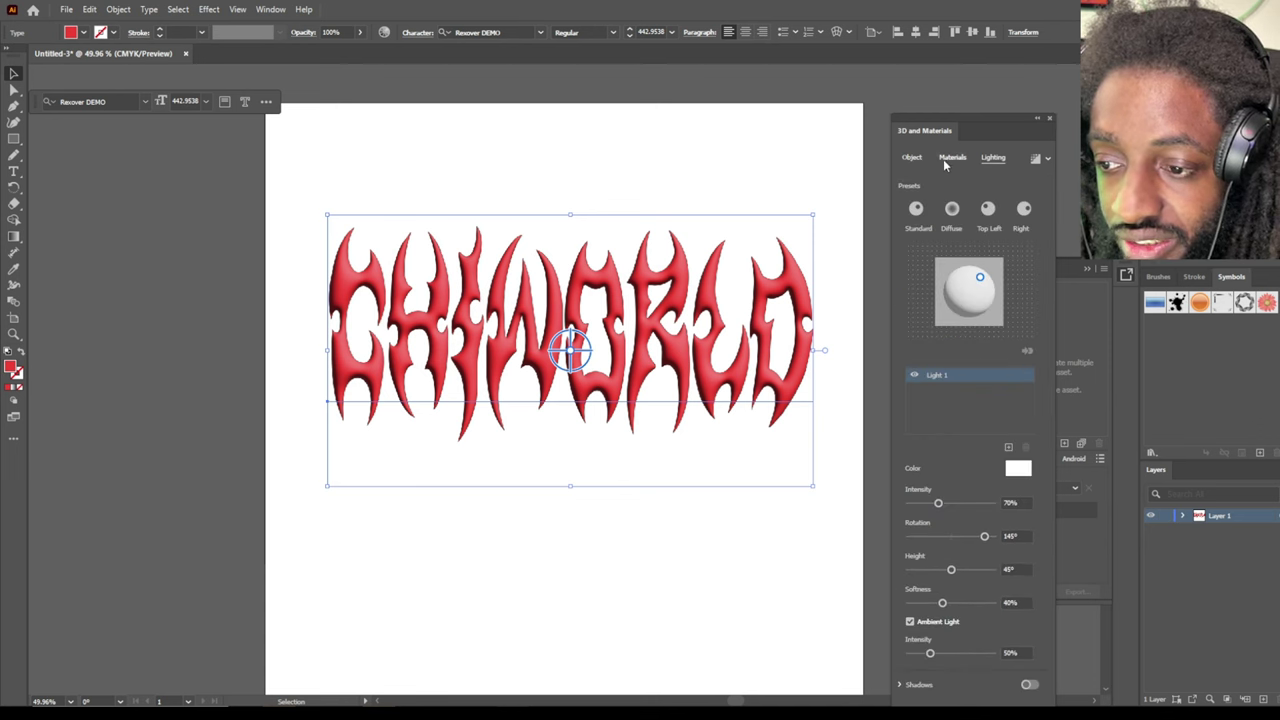
{"action": "left_click", "coordinate": [950, 159]}
{"action": "left_click", "coordinate": [992, 158]}
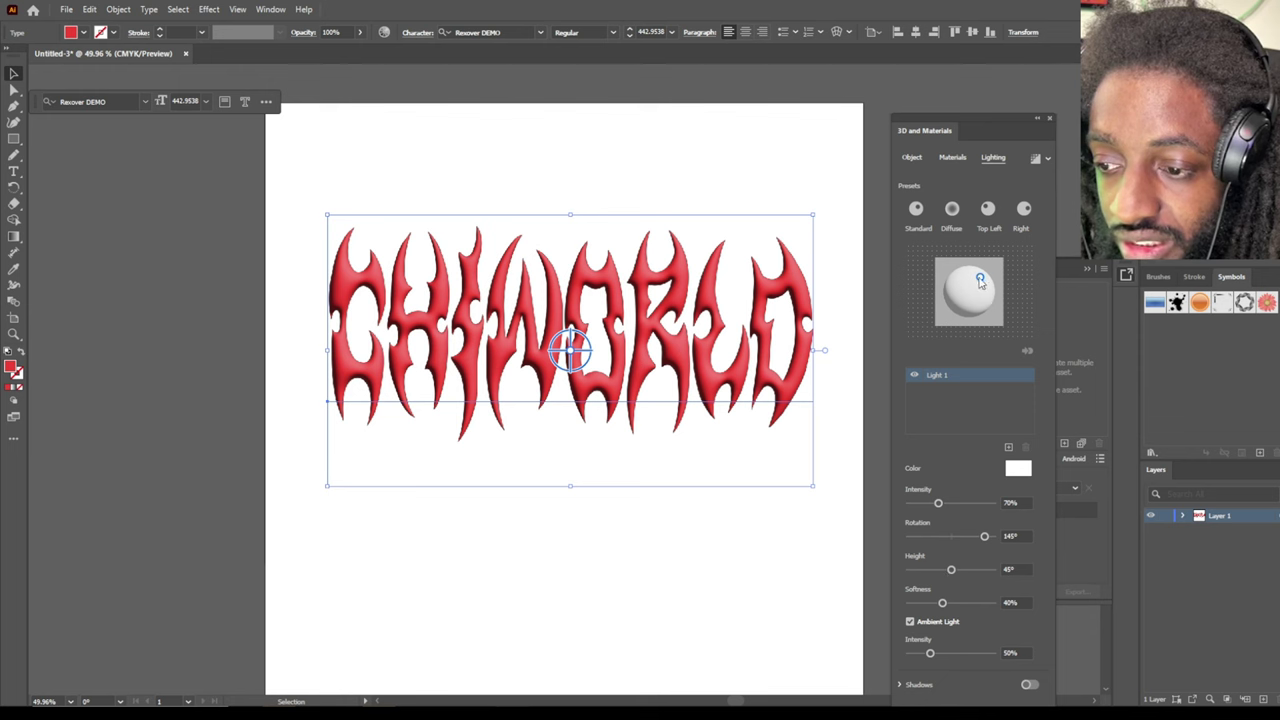
{"action": "left_click_drag", "start_coordinate": [980, 280], "coordinate": [968, 291]}
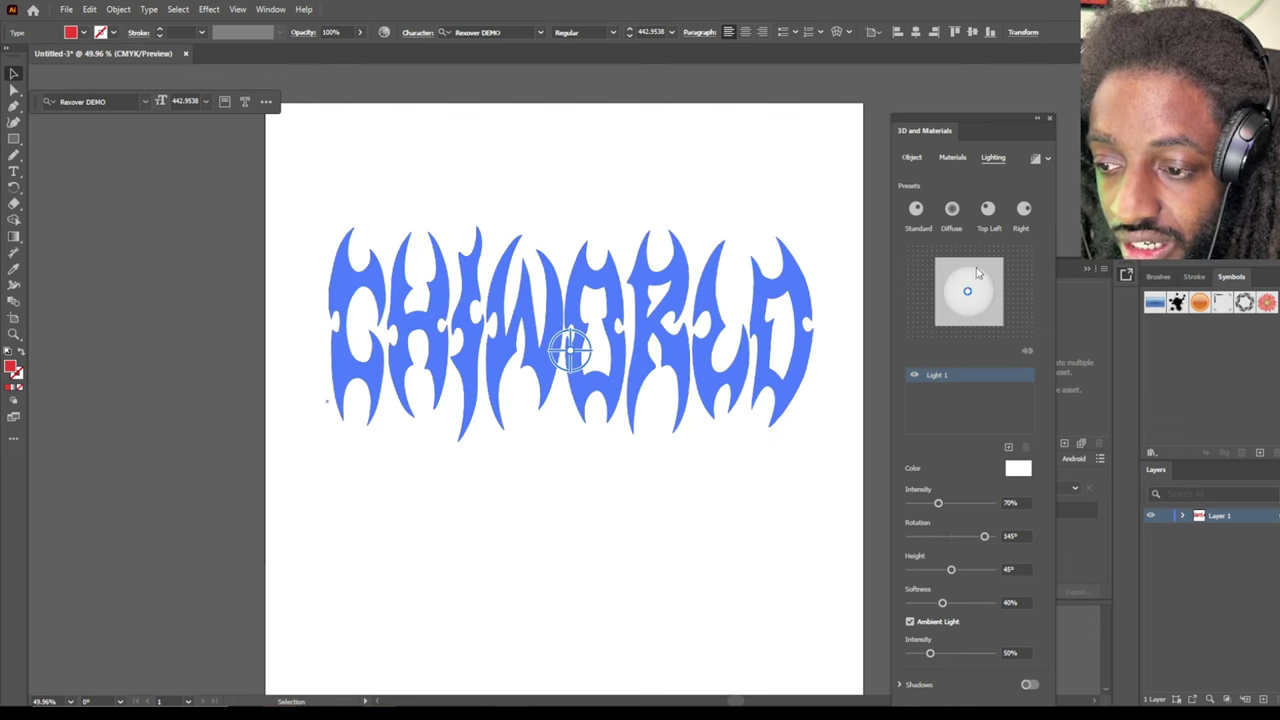
{"action": "left_click", "coordinate": [970, 263]}
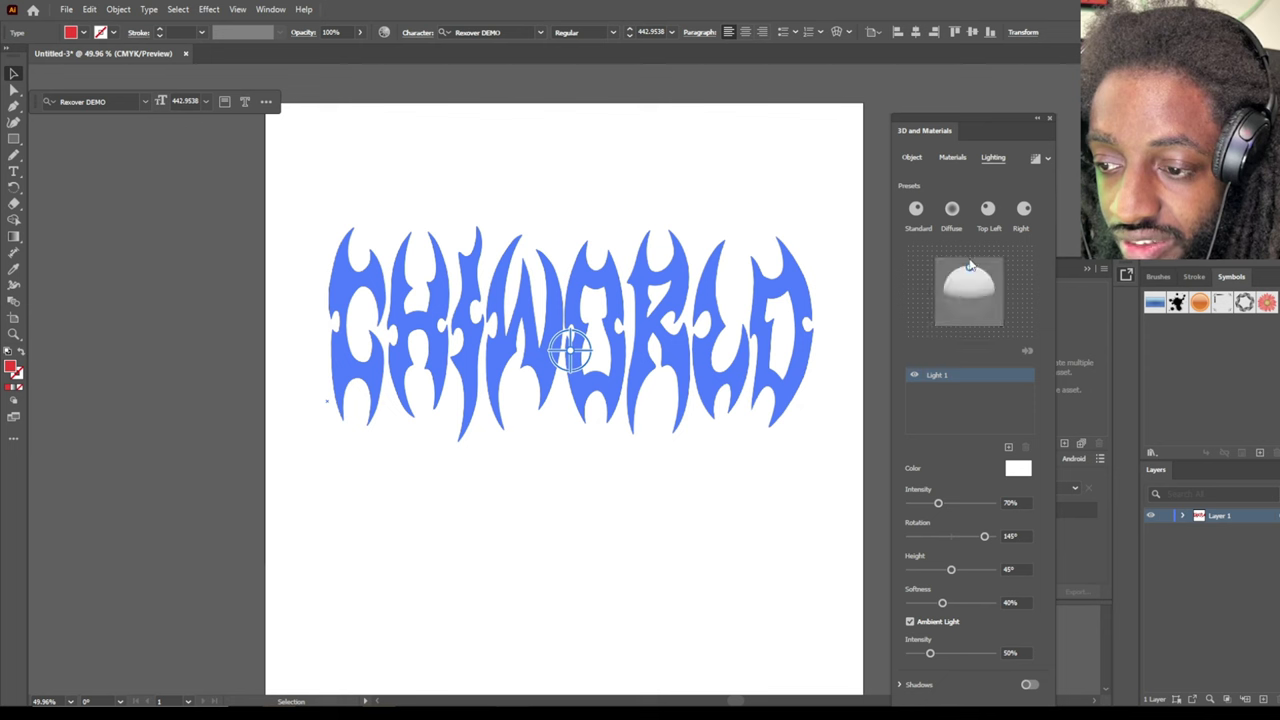
{"action": "left_click_drag", "start_coordinate": [968, 271], "coordinate": [957, 281]}
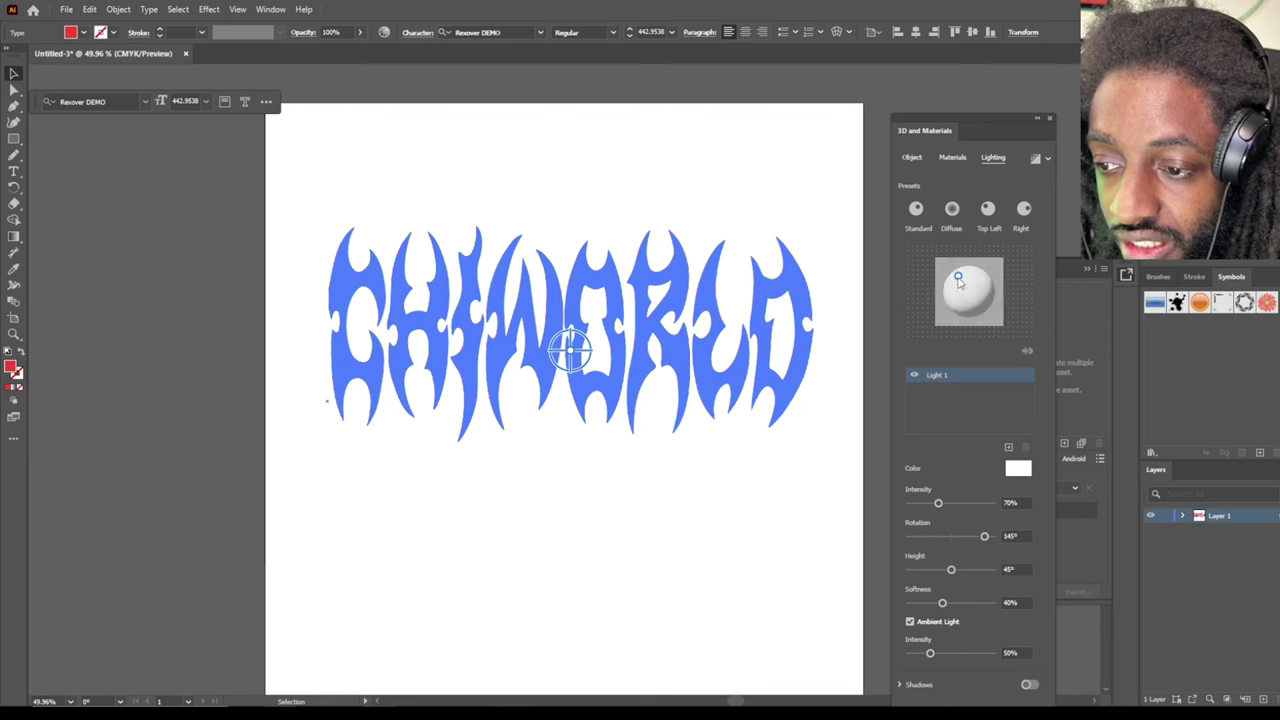
{"action": "left_click", "coordinate": [474, 170]}
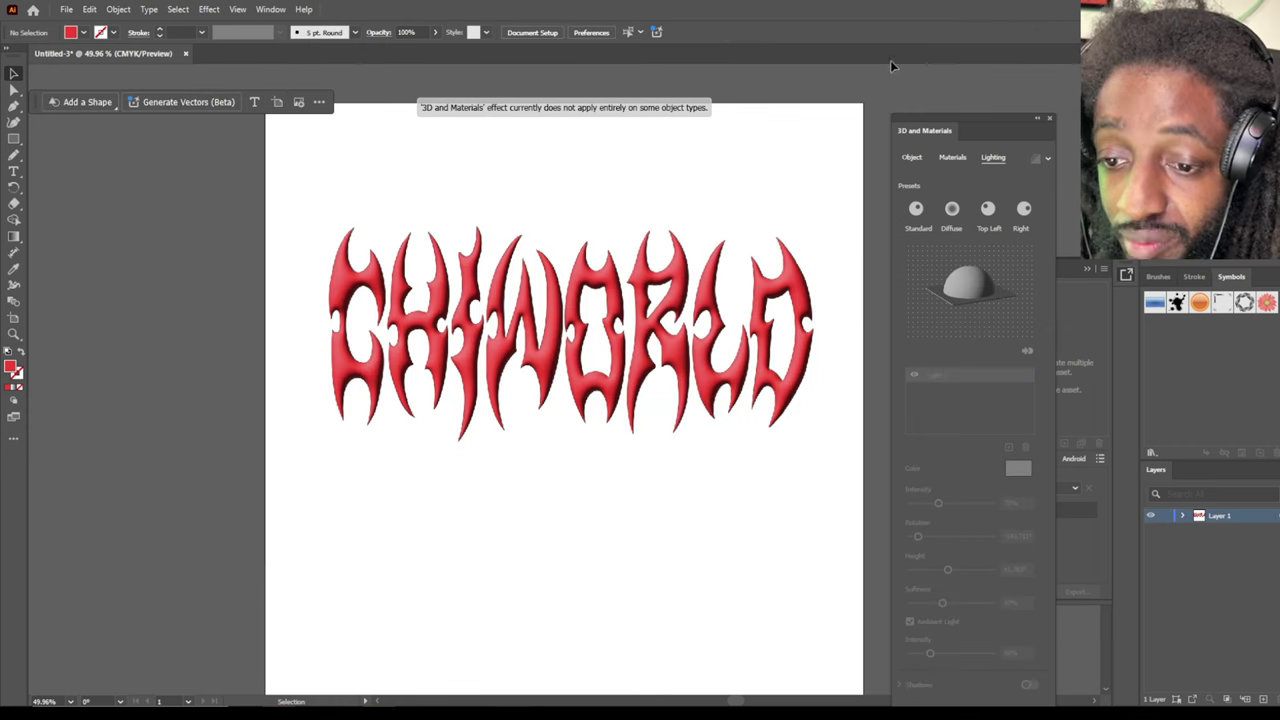
Add the inflated CHIWORLD artwork to the Asset Export panel as Asset 1 in OBJ format.
{"action": "left_click", "coordinate": [237, 10]}
{"action": "mouse_move", "coordinate": [268, 9]}
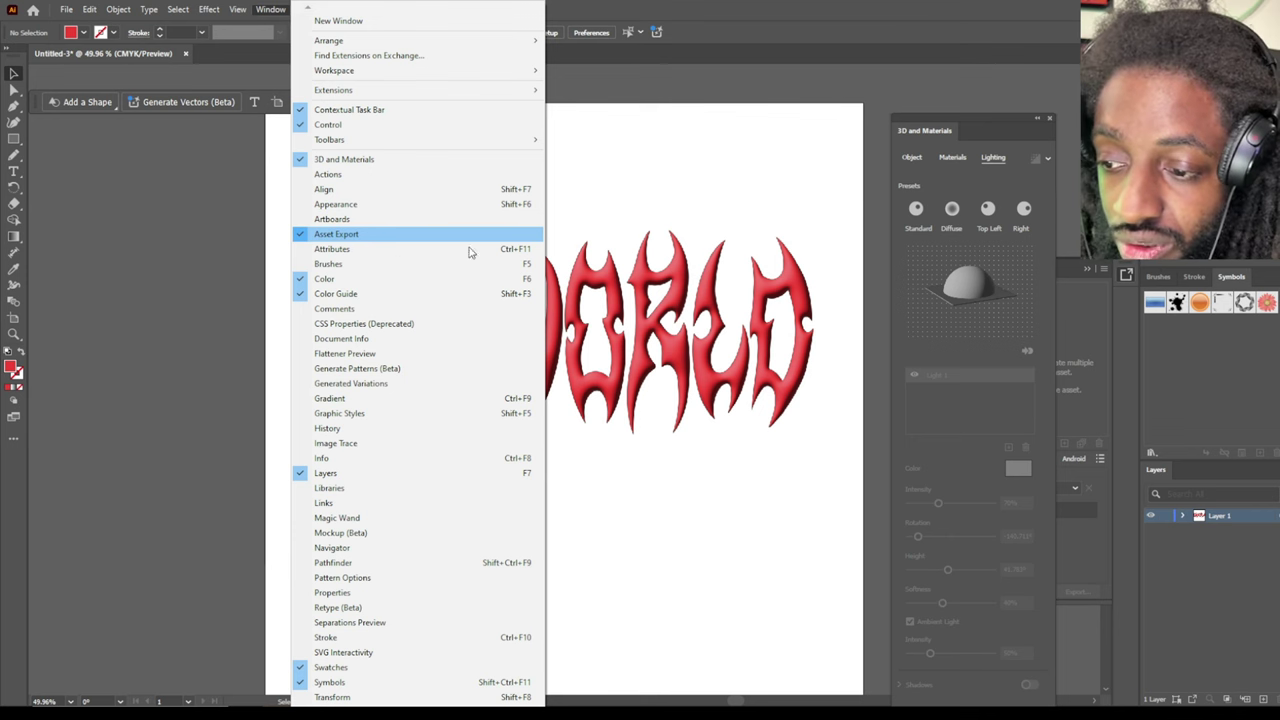
{"action": "left_click", "coordinate": [1072, 266]}
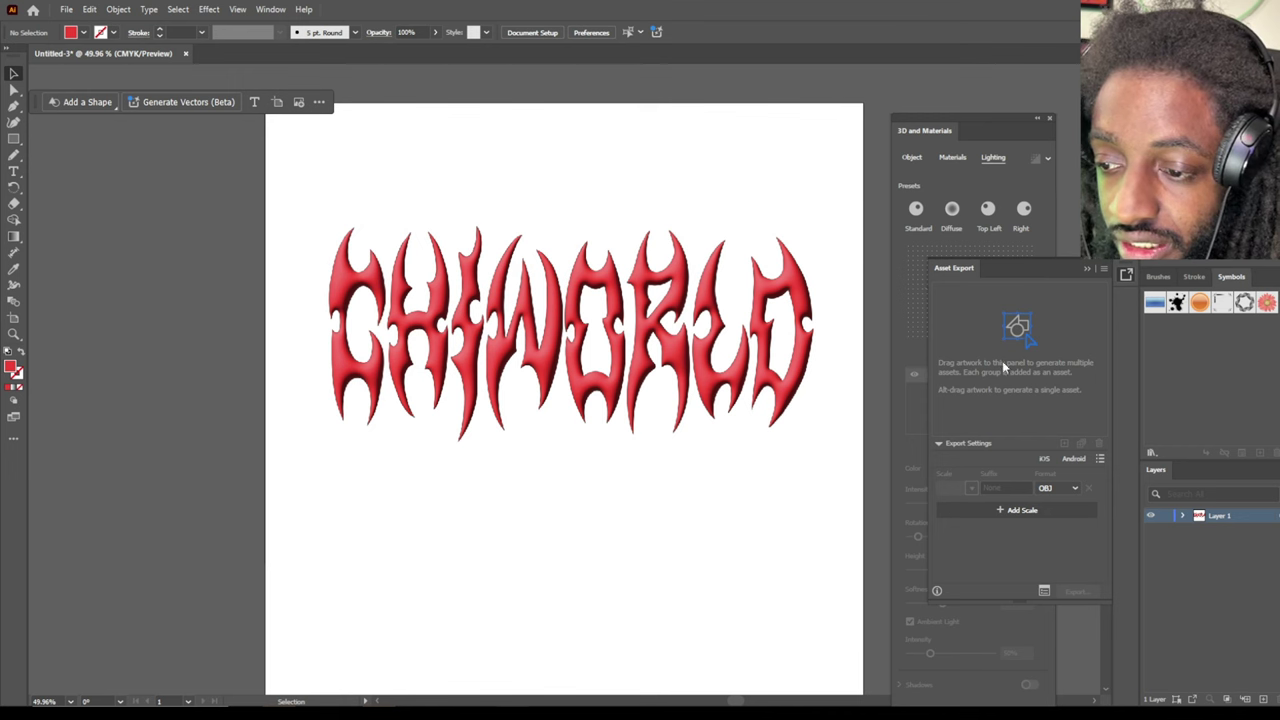
{"action": "left_click_drag", "start_coordinate": [561, 342], "coordinate": [983, 360]}
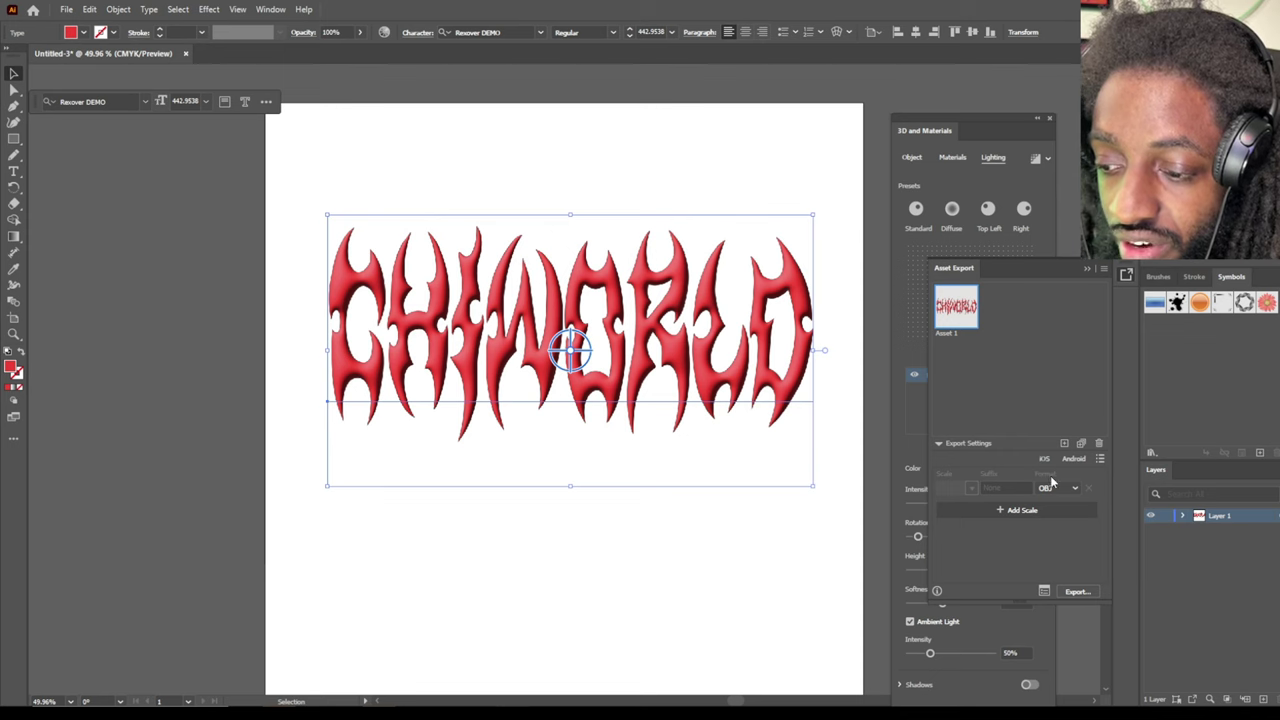
Export Asset 1 as an OBJ into the Desktop folder.
{"action": "left_click", "coordinate": [1078, 592]}
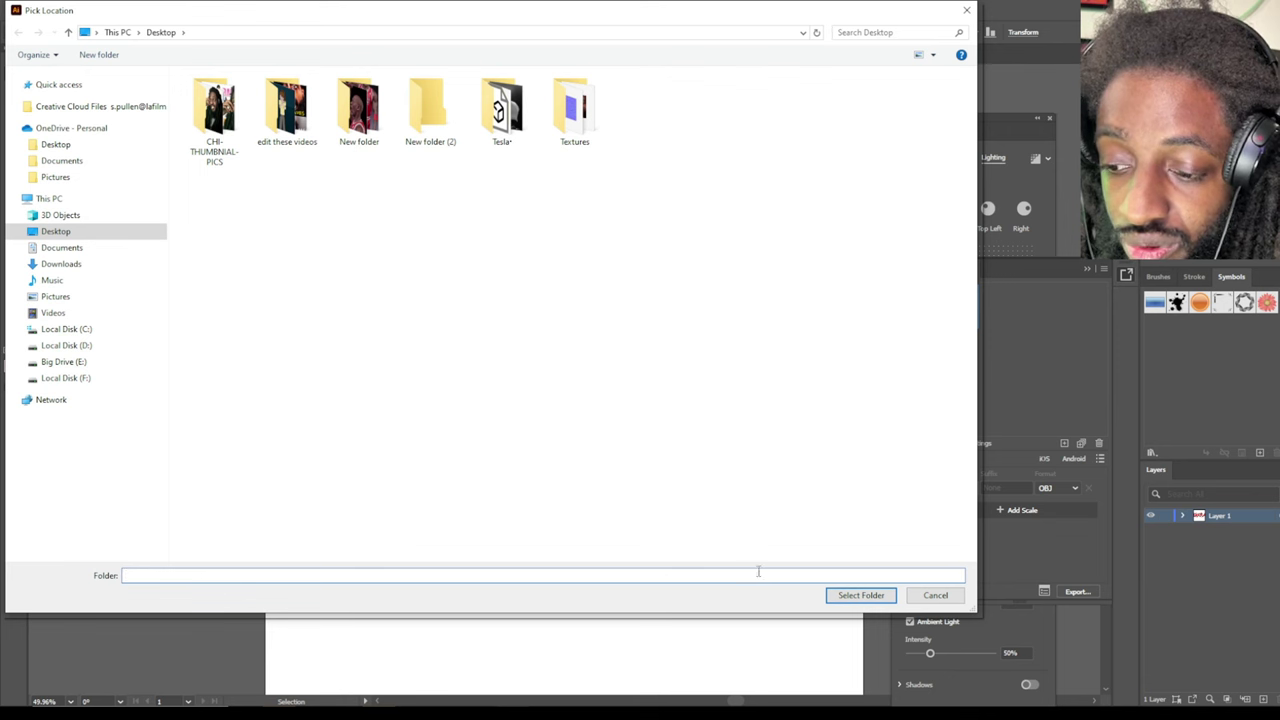
{"action": "left_click", "coordinate": [70, 233]}
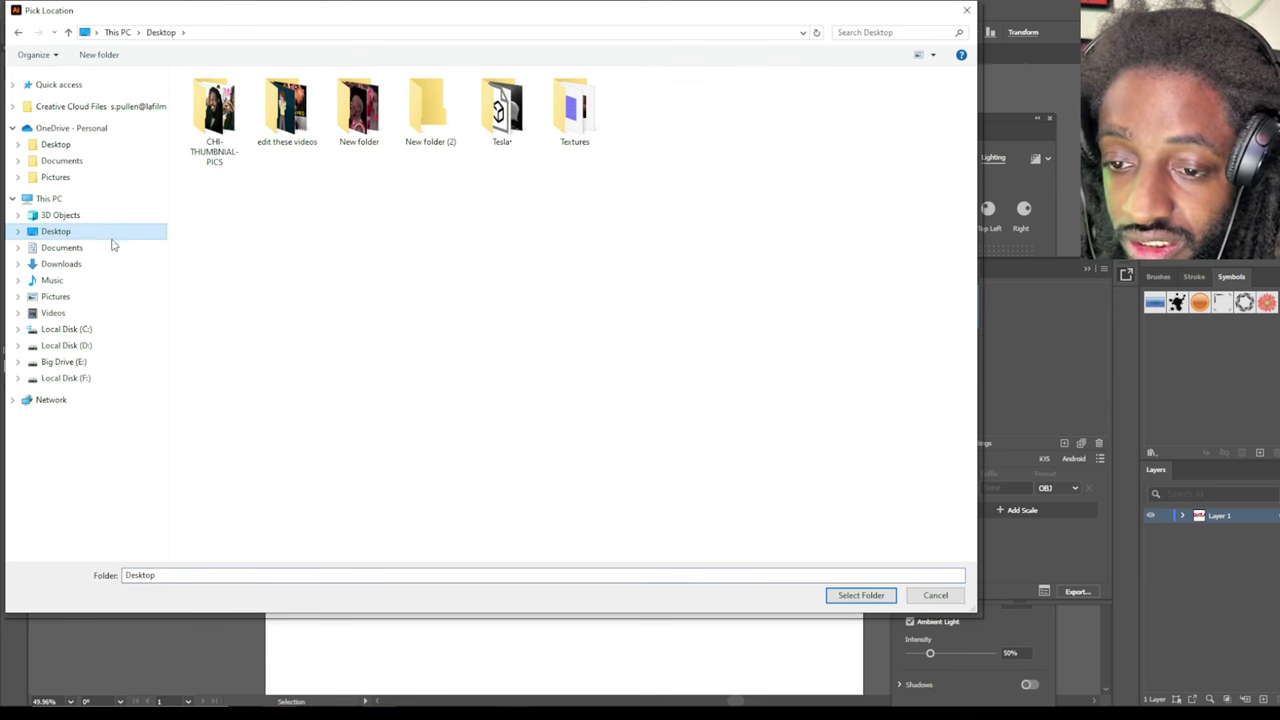
{"action": "left_click", "coordinate": [856, 597]}
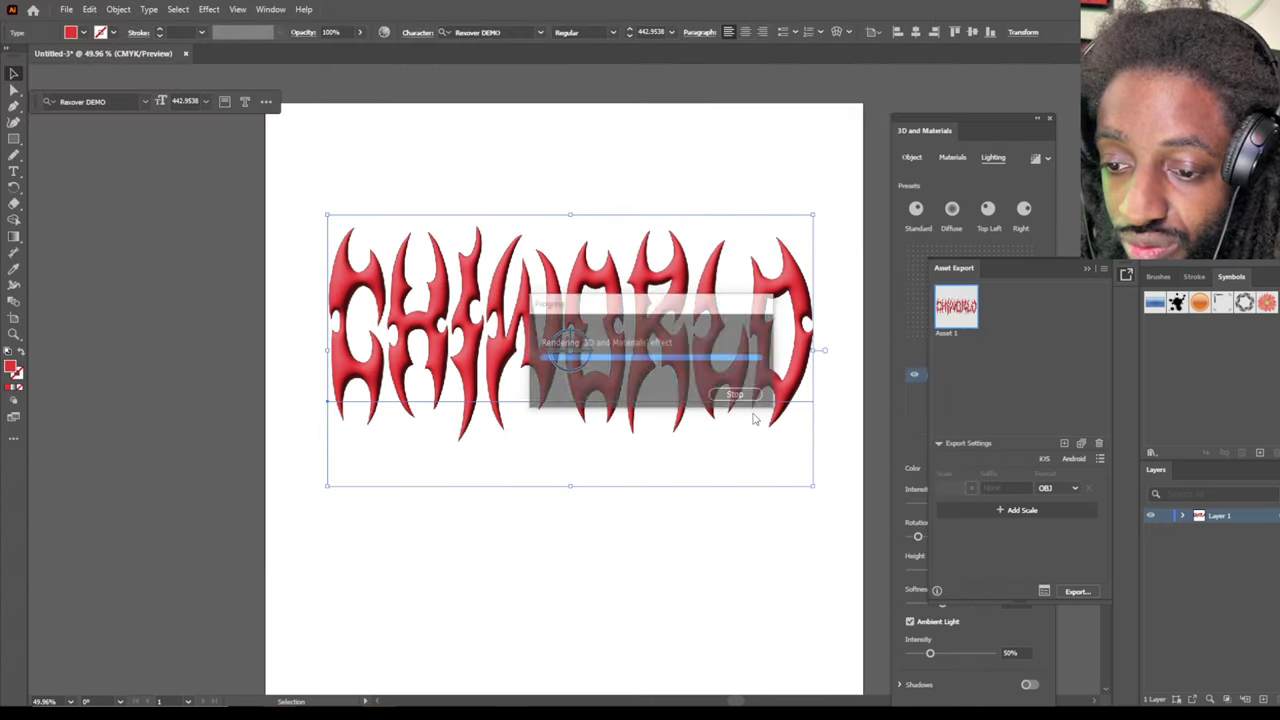
{"action": "key", "text": "super"}
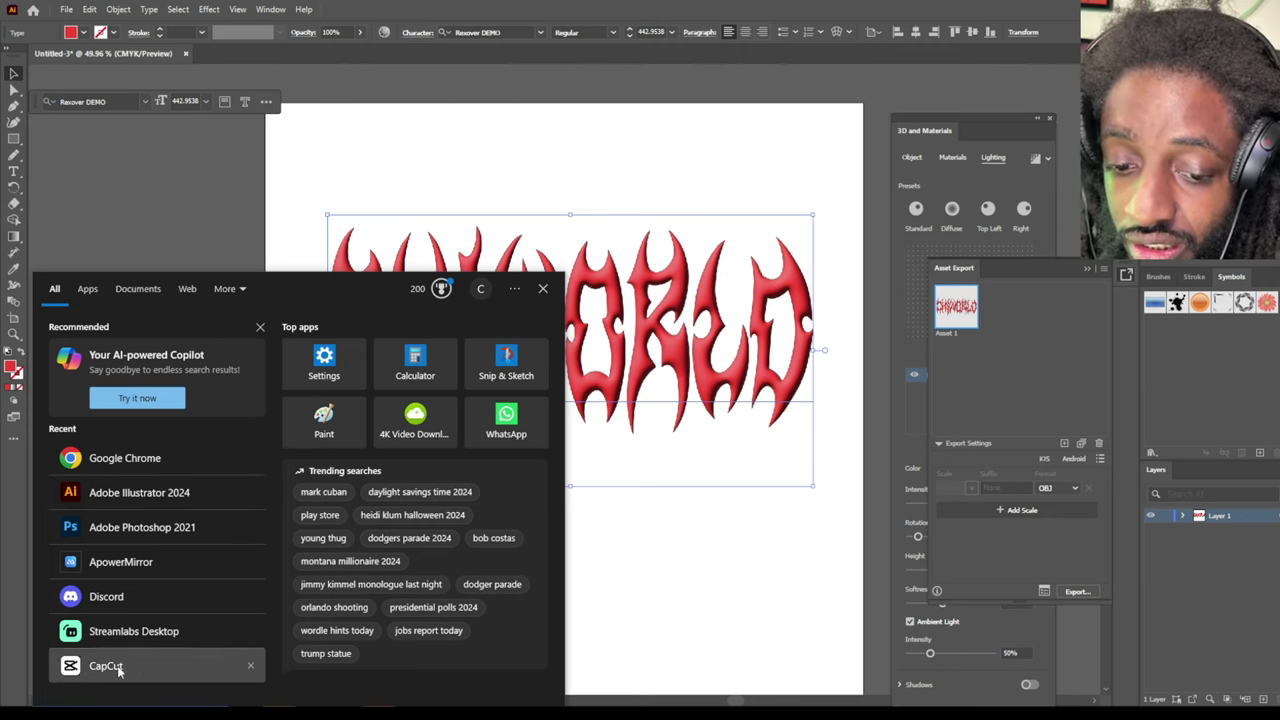
Search 'BL' in the Start menu and launch Blender 4.0.
{"action": "type", "text": "BL"}
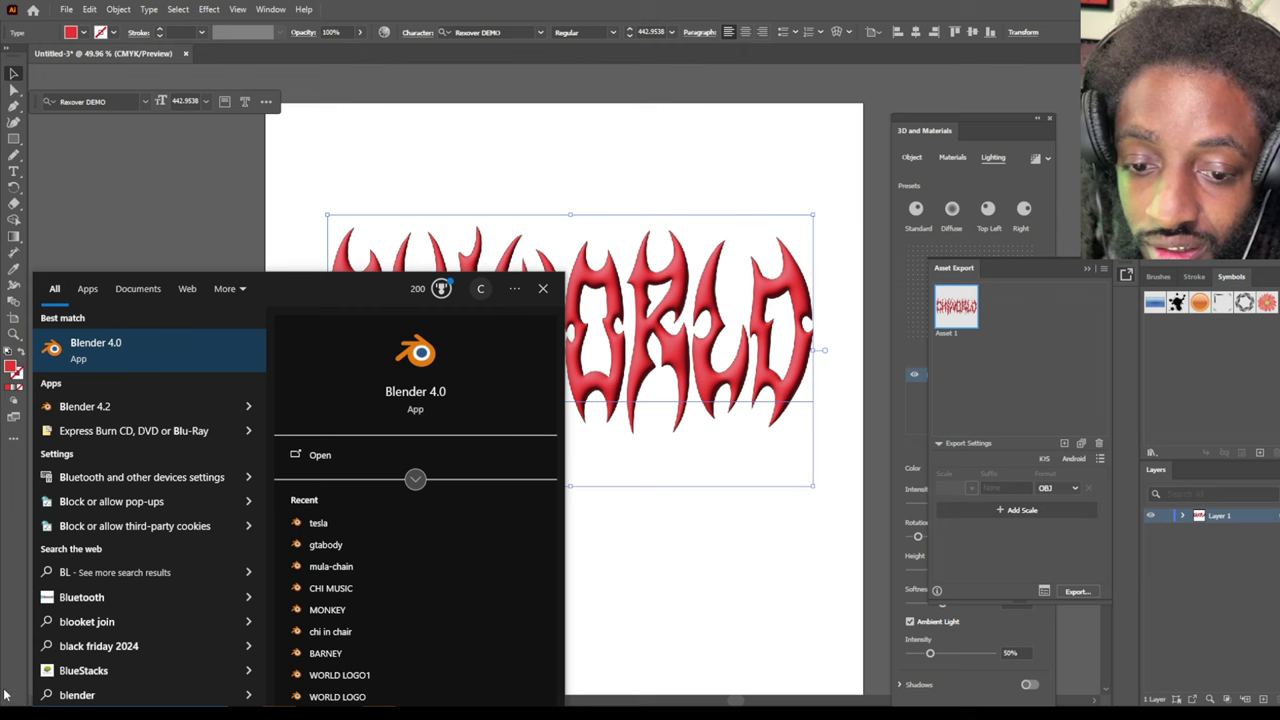
{"action": "left_click", "coordinate": [84, 342]}
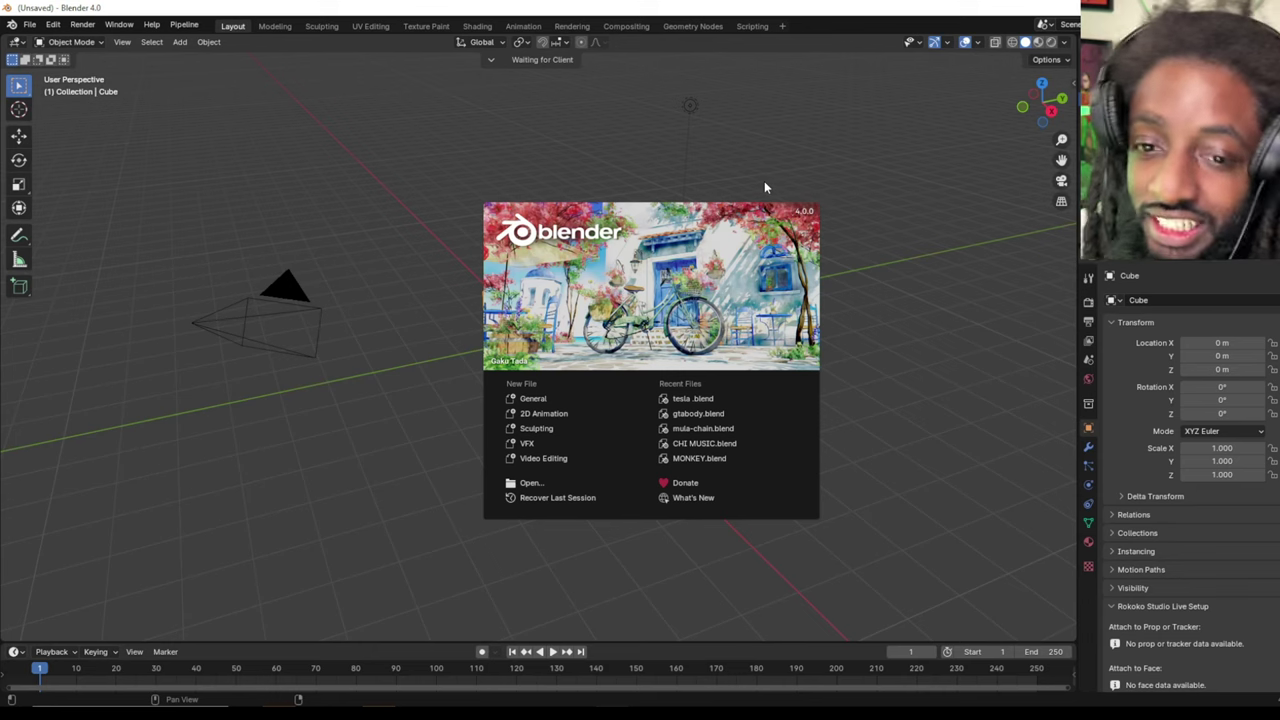
Dismiss the splash screen and delete the default camera, cube and light.
{"action": "left_click", "coordinate": [797, 180]}
{"action": "left_click_drag", "start_coordinate": [166, 460], "coordinate": [720, 163]}
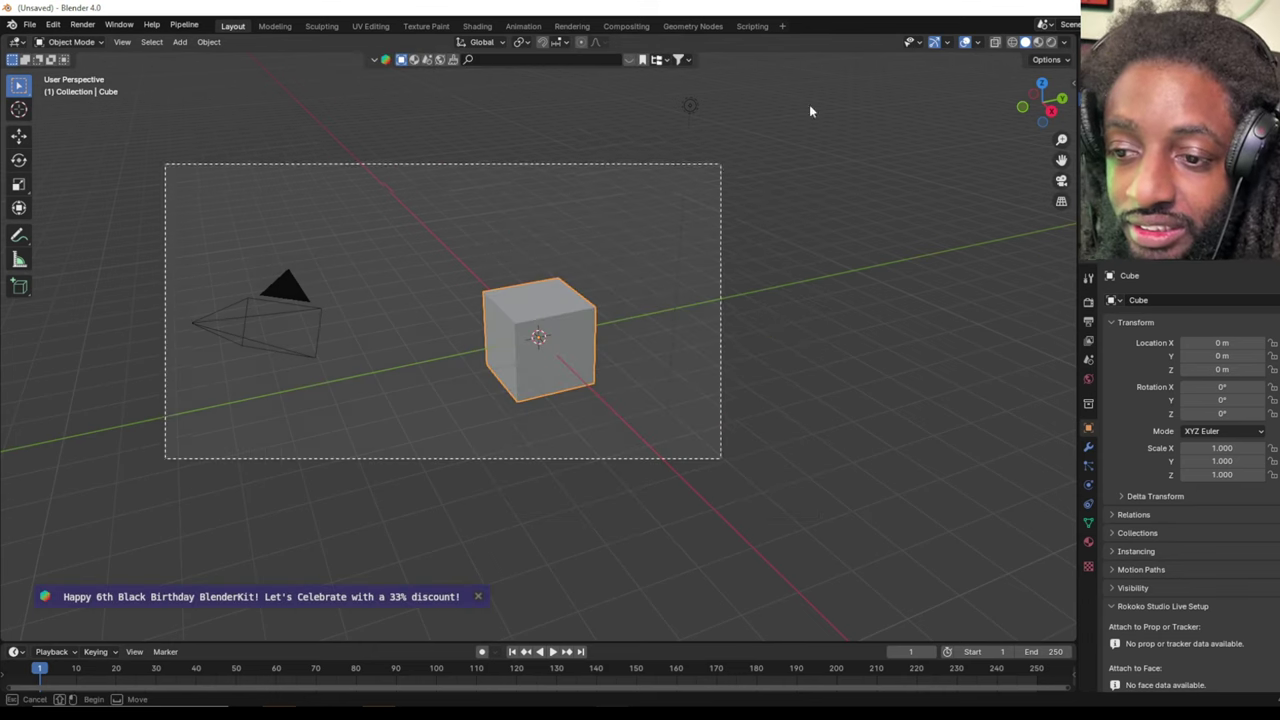
{"action": "left_click_drag", "start_coordinate": [810, 111], "coordinate": [825, 22]}
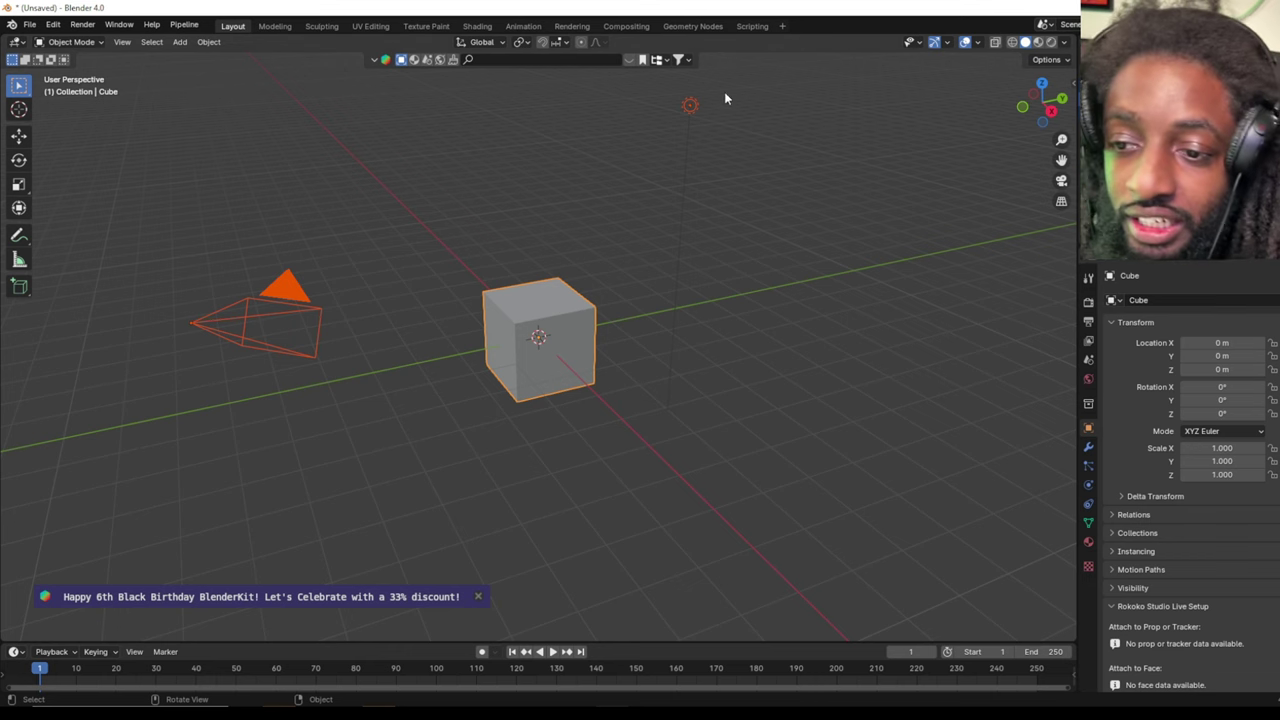
{"action": "left_click", "coordinate": [354, 289]}
{"action": "left_click_drag", "start_coordinate": [231, 414], "coordinate": [832, 154]}
{"action": "left_click_drag", "start_coordinate": [826, 155], "coordinate": [828, 122]}
{"action": "left_click_drag", "start_coordinate": [256, 388], "coordinate": [783, 88]}
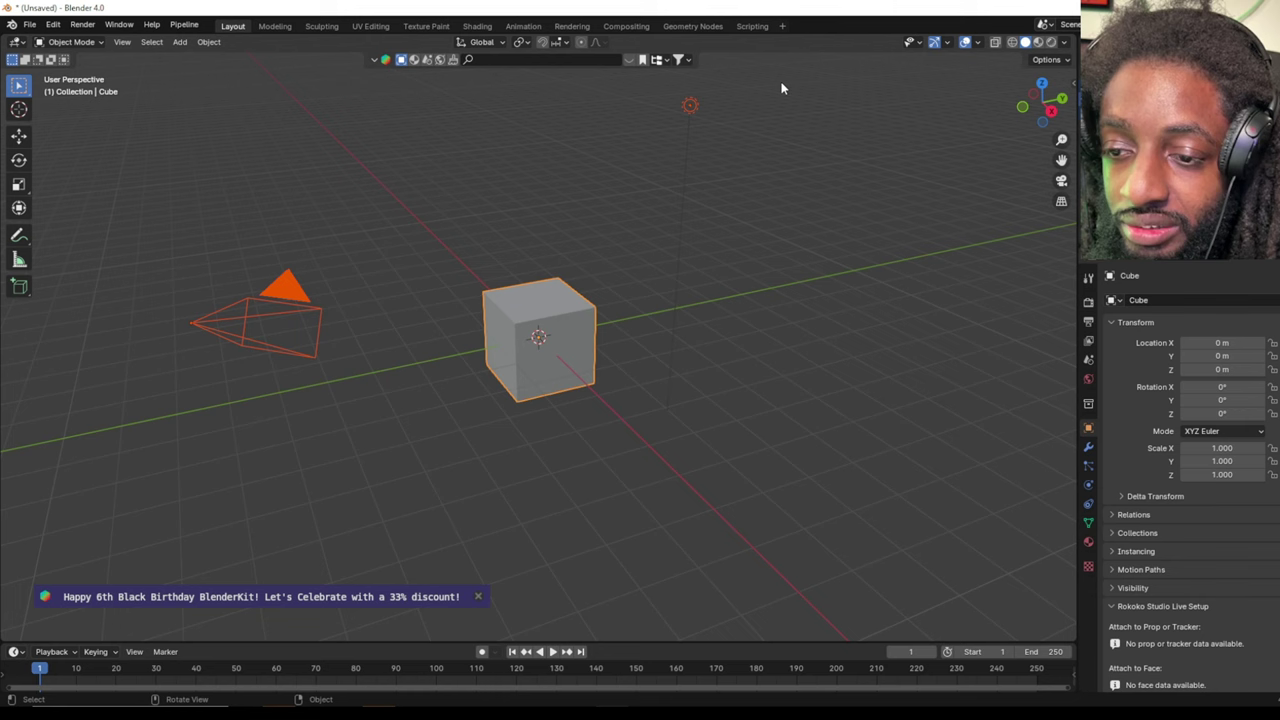
{"action": "key", "text": "Delete"}
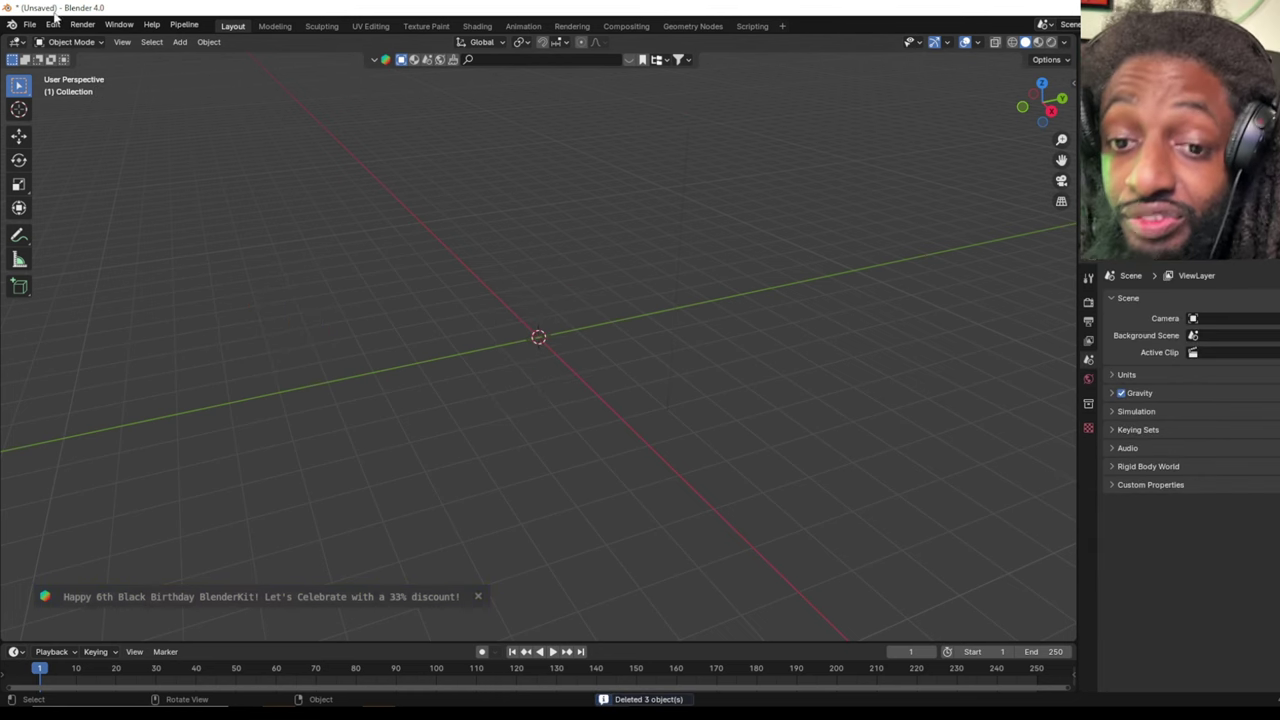
Import Asset 1.obj as a Wavefront OBJ from the Desktop's OBJ folder.
{"action": "left_click", "coordinate": [29, 24]}
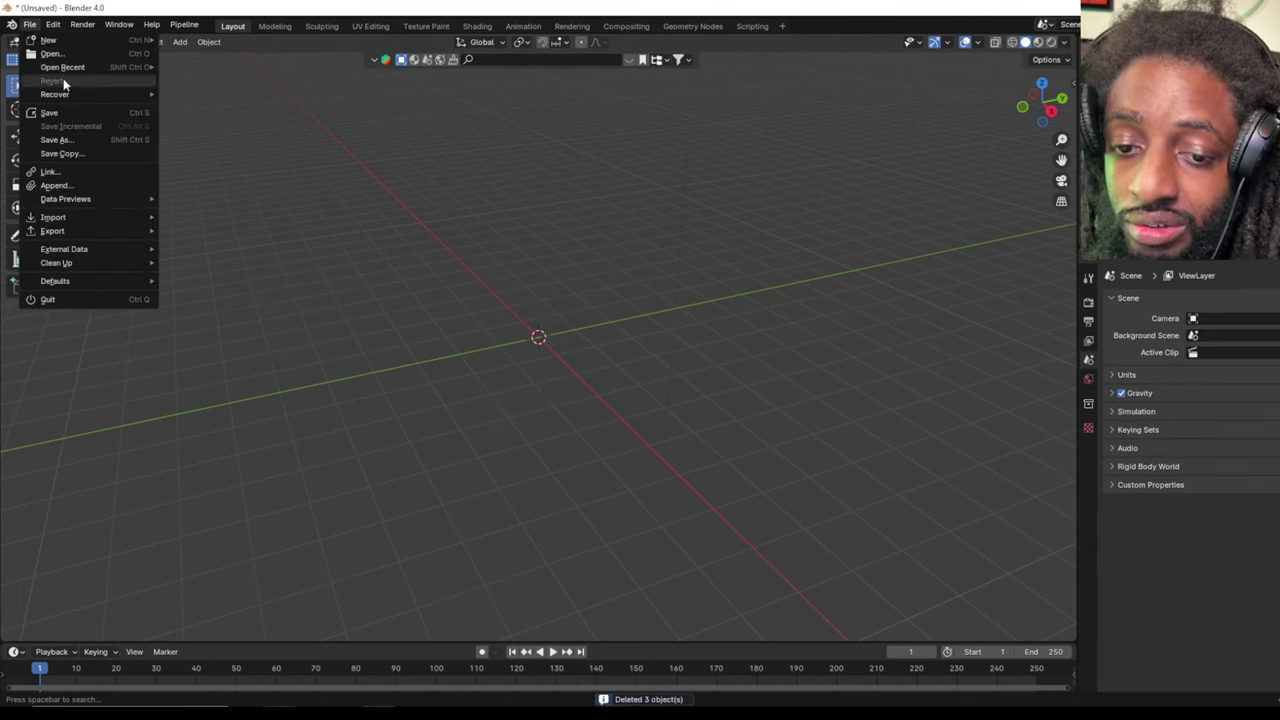
{"action": "mouse_move", "coordinate": [105, 223]}
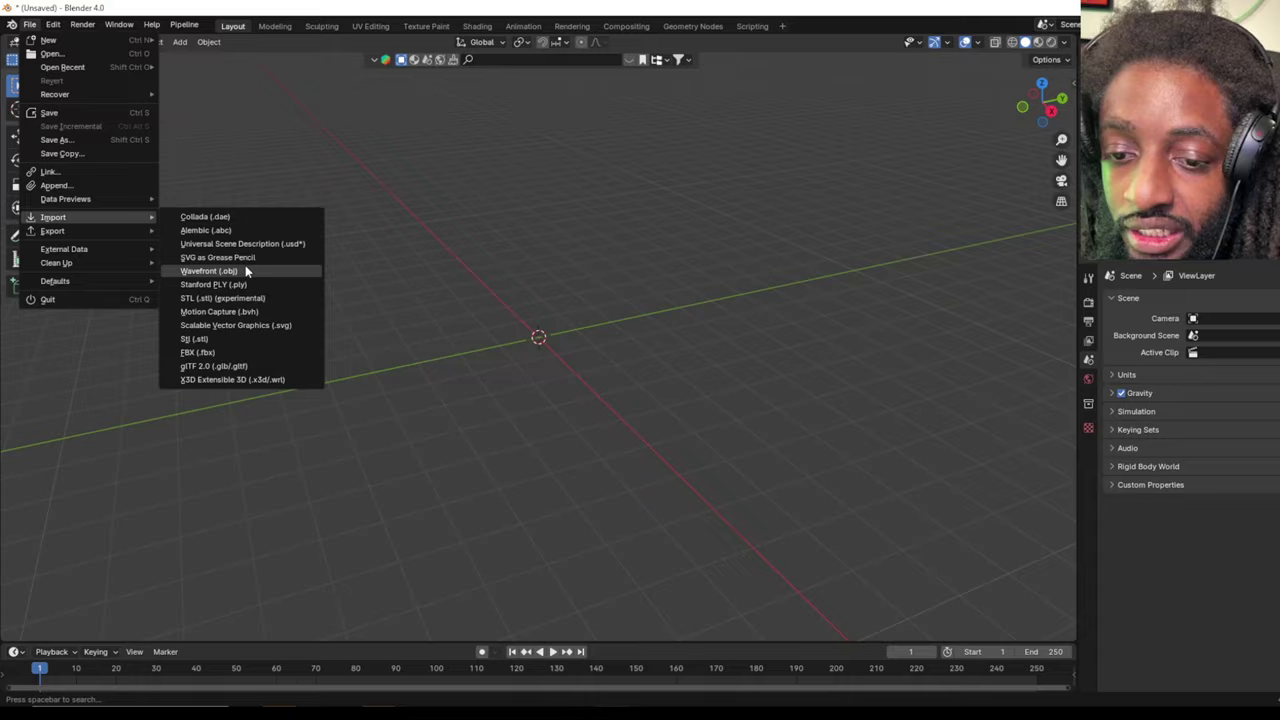
{"action": "left_click", "coordinate": [245, 270]}
{"action": "left_click", "coordinate": [286, 210]}
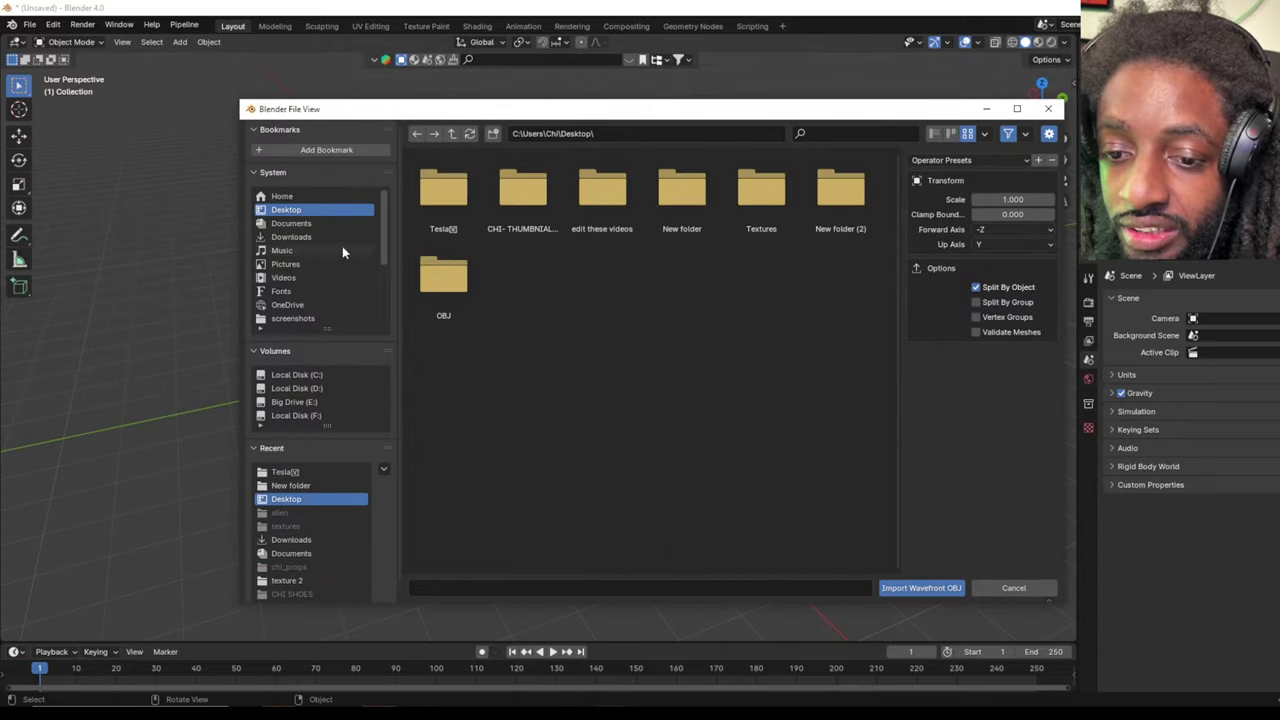
{"action": "double_click", "coordinate": [451, 283]}
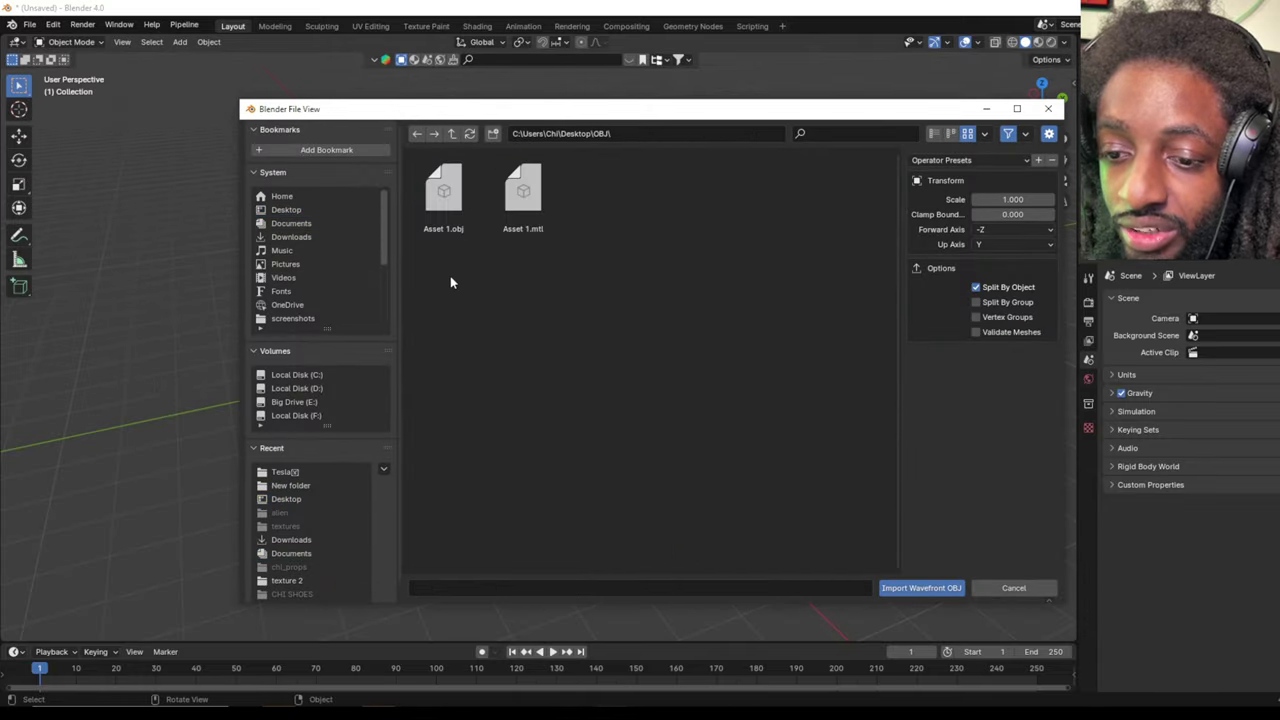
{"action": "double_click", "coordinate": [452, 210]}
Orbit and zoom the viewport until the CHIWORLD mesh faces the view from the front.
{"action": "scroll", "coordinate": [494, 259], "scroll_direction": "down", "scroll_amount": 5}
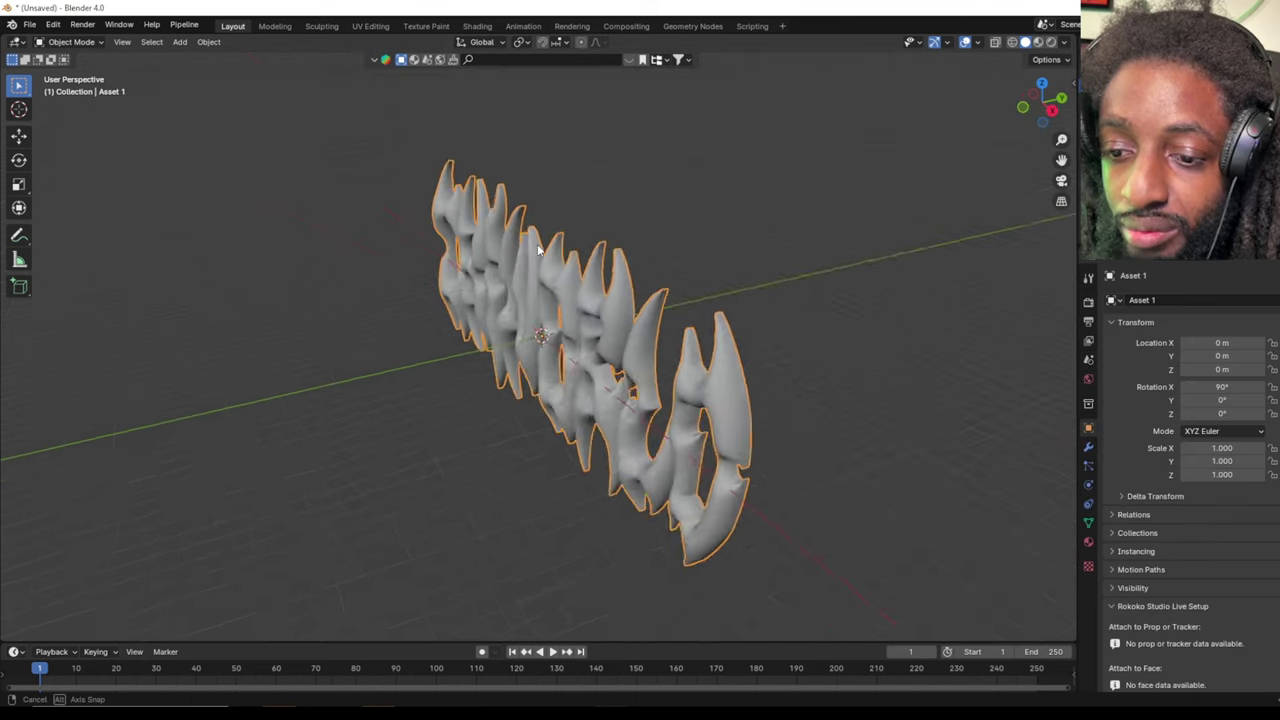
{"action": "left_click_drag", "start_coordinate": [494, 259], "coordinate": [460, 240]}
{"action": "scroll", "coordinate": [480, 250], "scroll_direction": "up", "scroll_amount": 5}
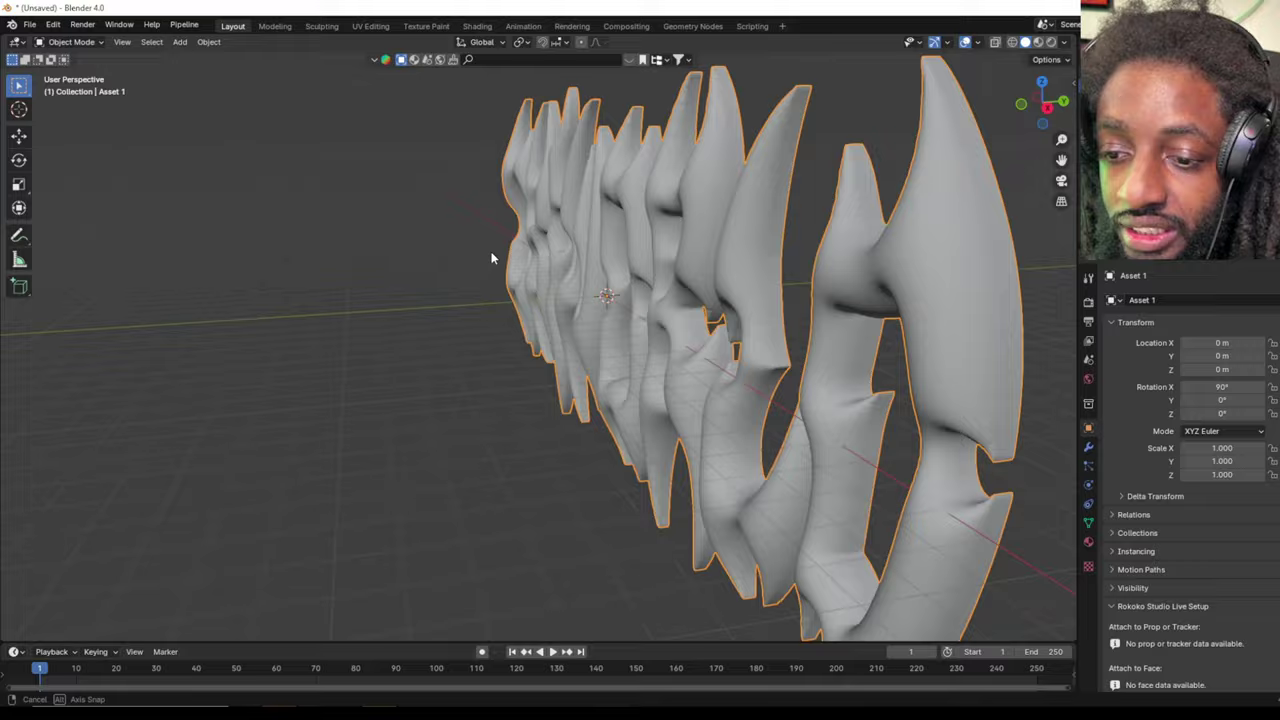
{"action": "left_click_drag", "start_coordinate": [490, 258], "coordinate": [192, 248]}
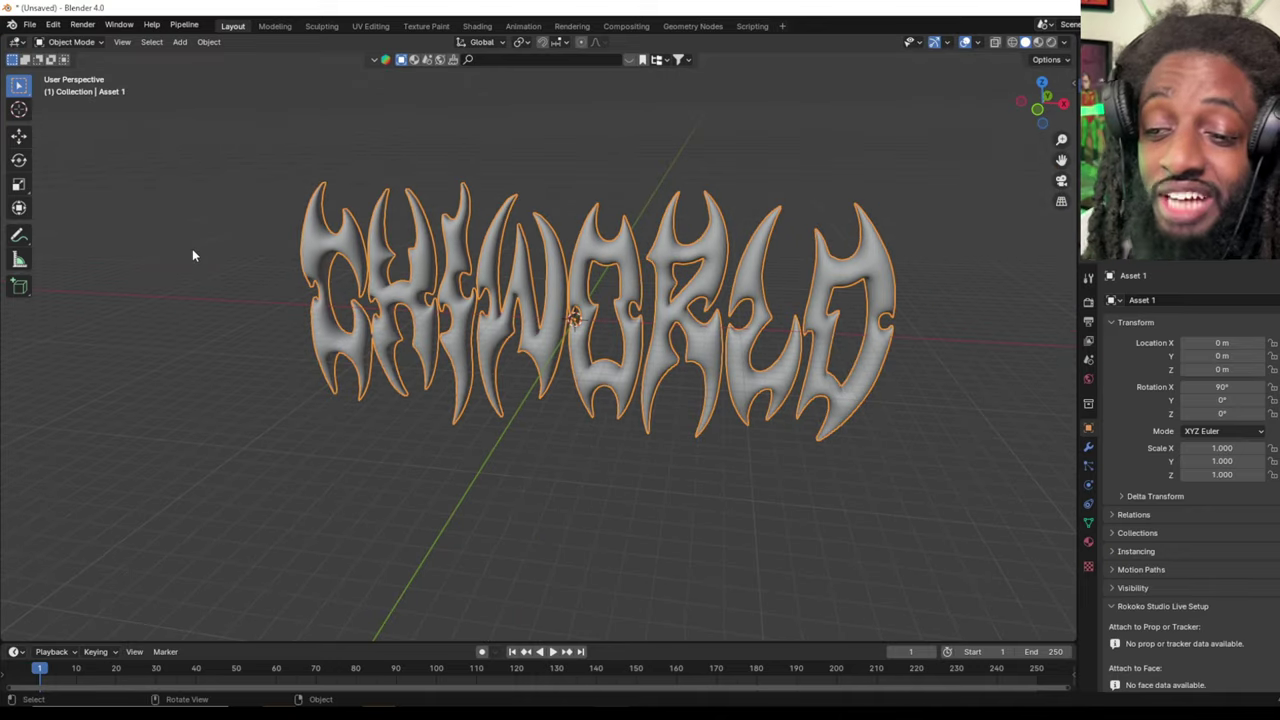